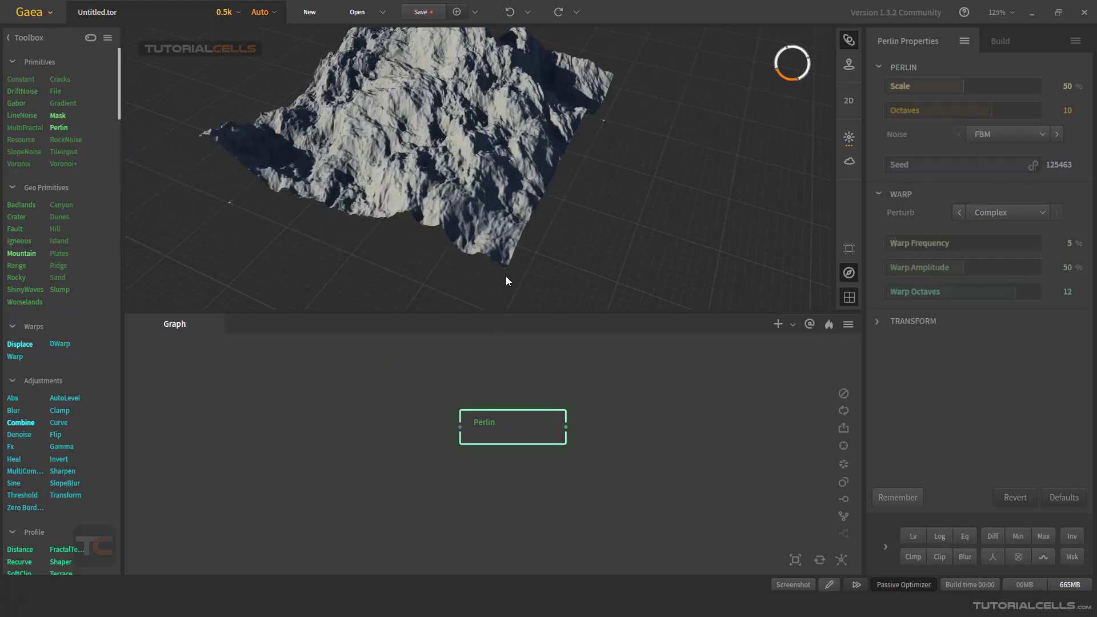
- Set the Perlin node's Scale to 38% and its Octaves to 8
left_click_drag(407, 174, 505, 198)
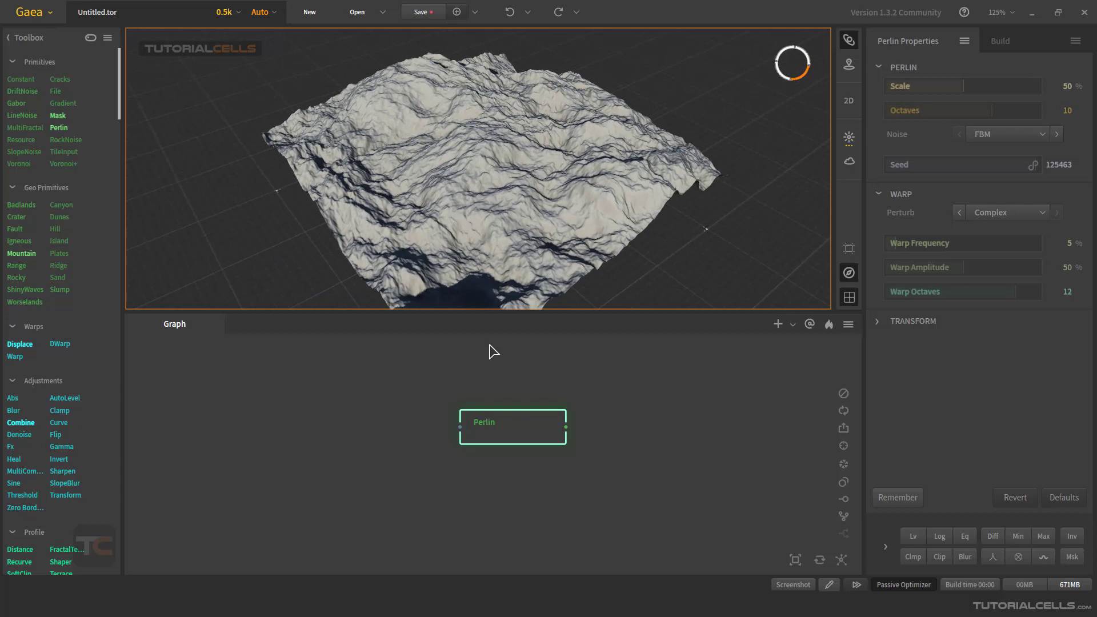
left_click_drag(501, 428, 501, 412)
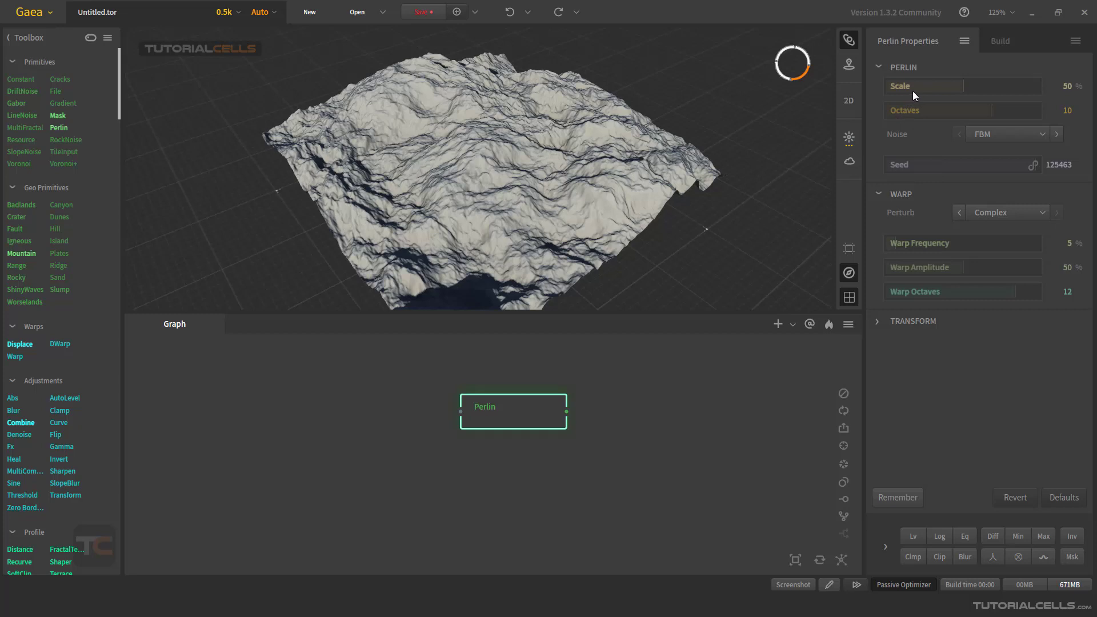
left_click_drag(913, 91, 952, 90)
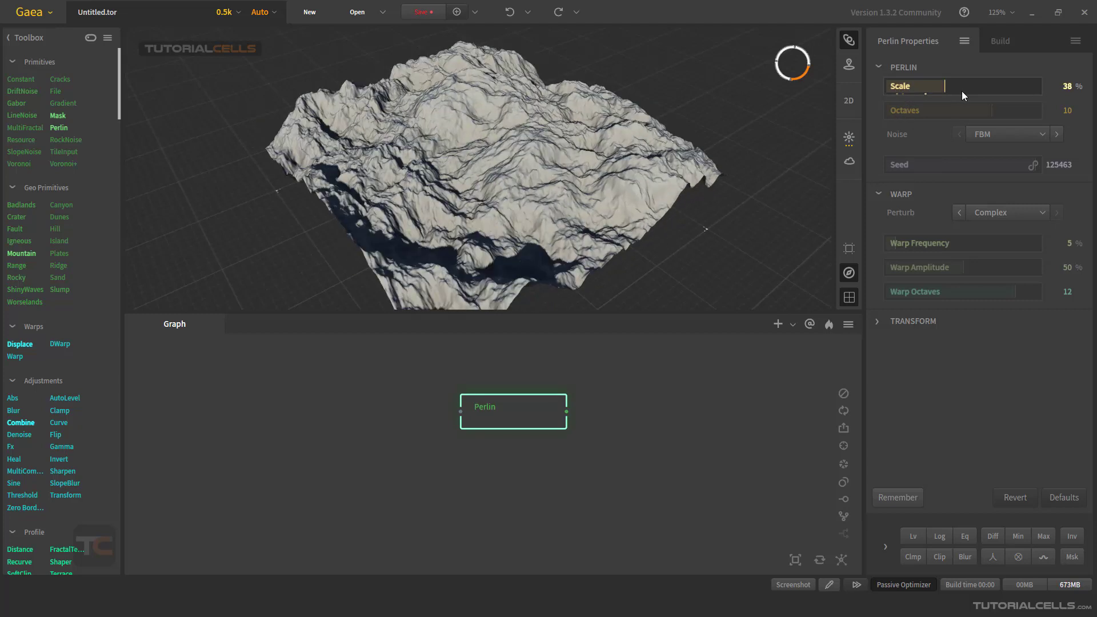
left_click(903, 115)
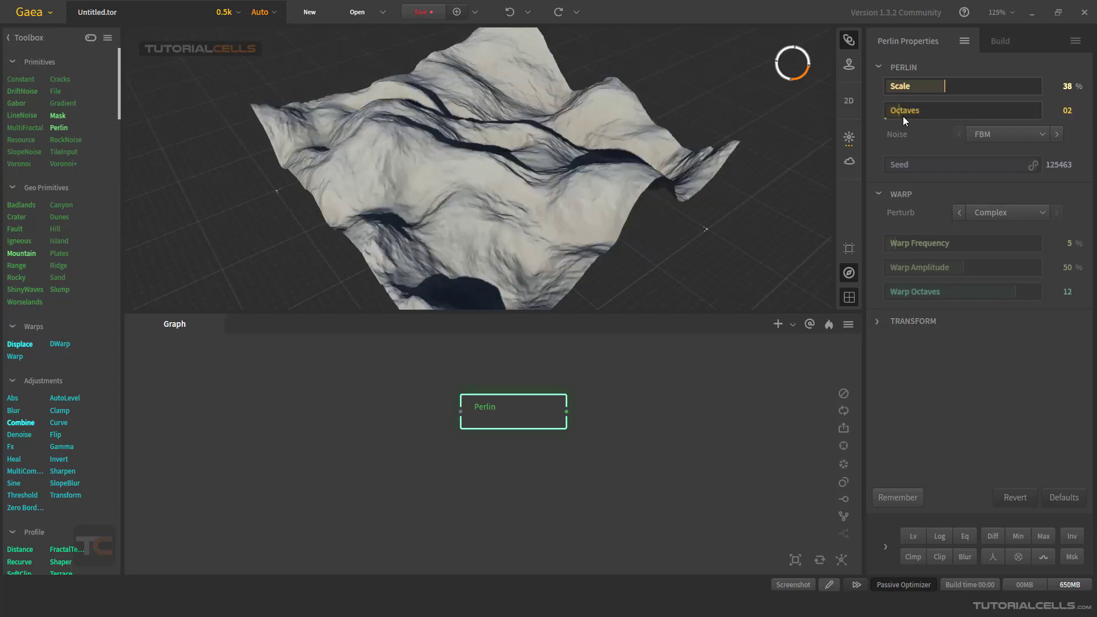
left_click(976, 108)
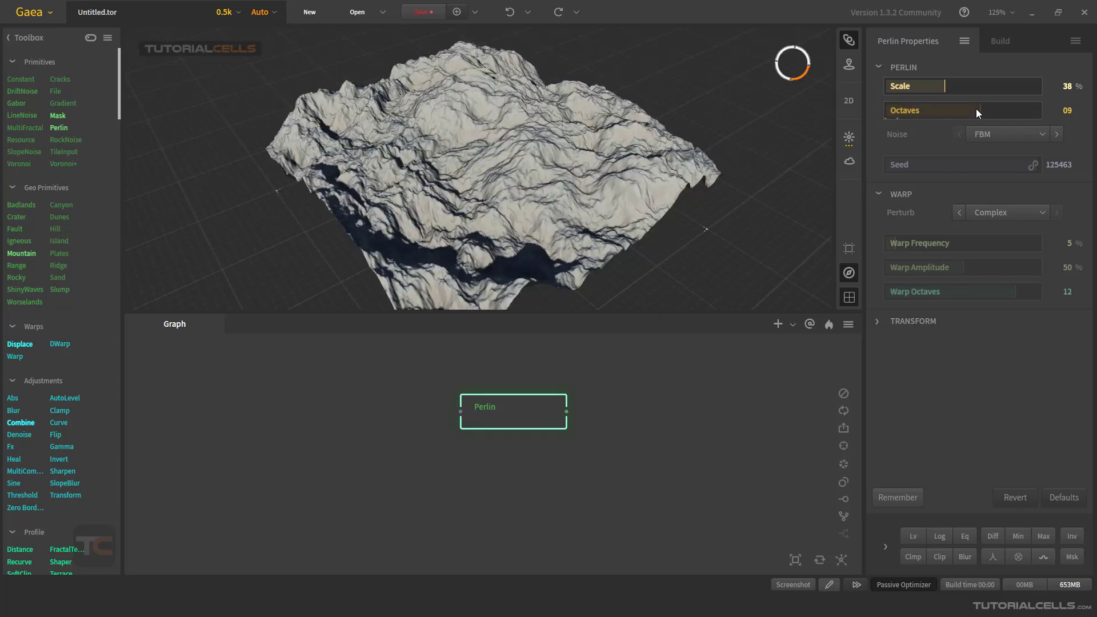
left_click(968, 111)
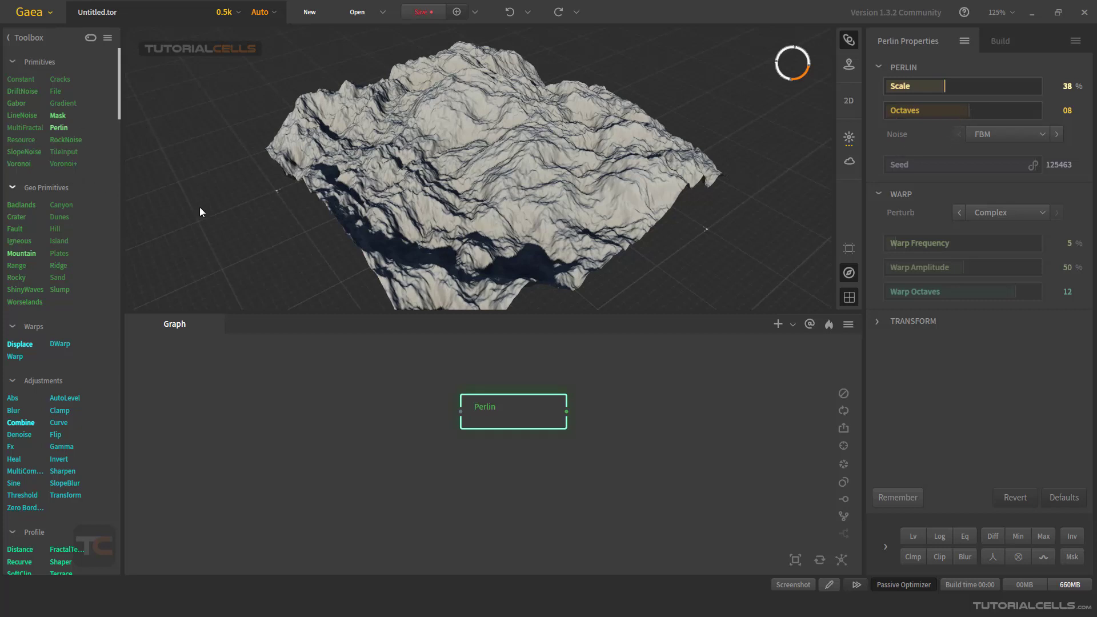
- Choose FBM as the Perlin noise type and set the Seed to 80367
left_click(1002, 133)
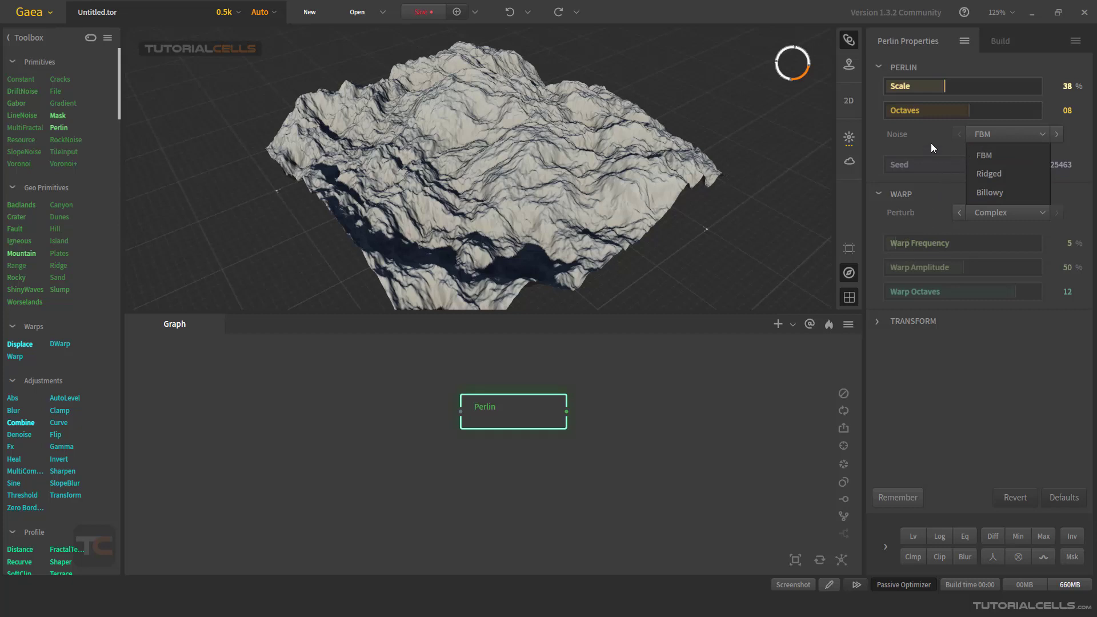
left_click(986, 154)
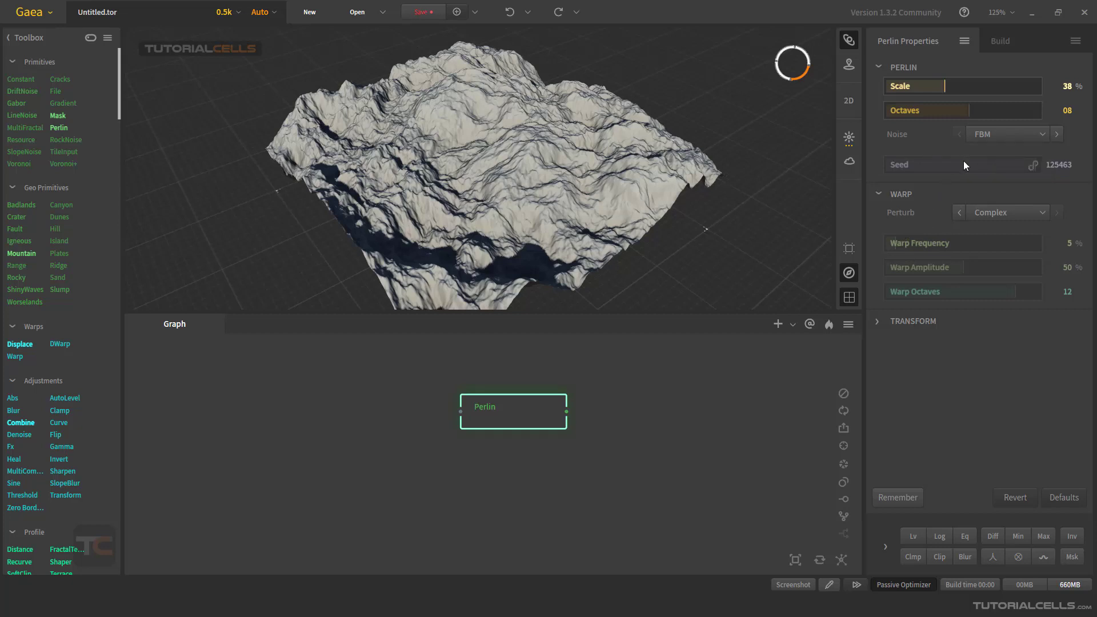
left_click(968, 164)
left_click(948, 165)
left_click(982, 166)
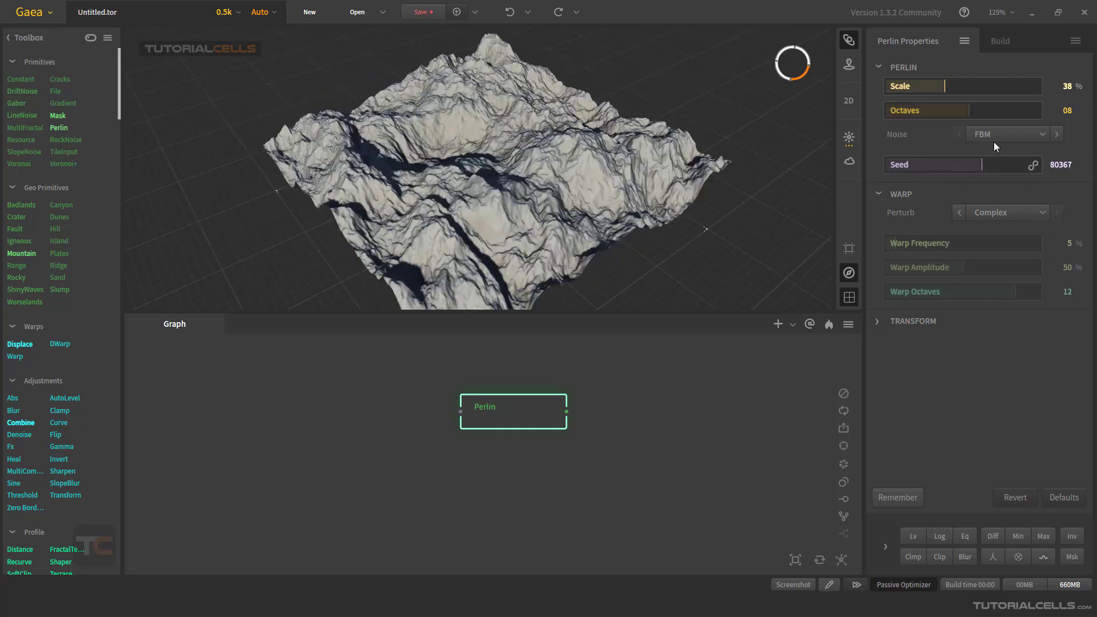
- Compare the Ridged and Billowy noise types on the terrain and return the noise type to FBM
left_click(993, 140)
left_click(982, 173)
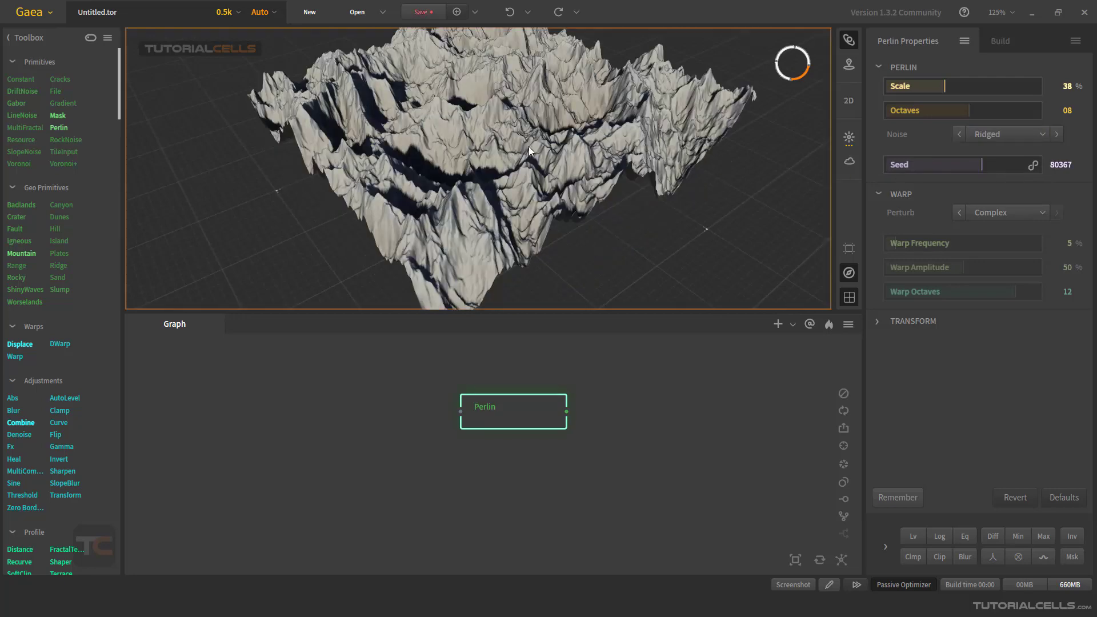
left_click_drag(529, 146, 573, 161)
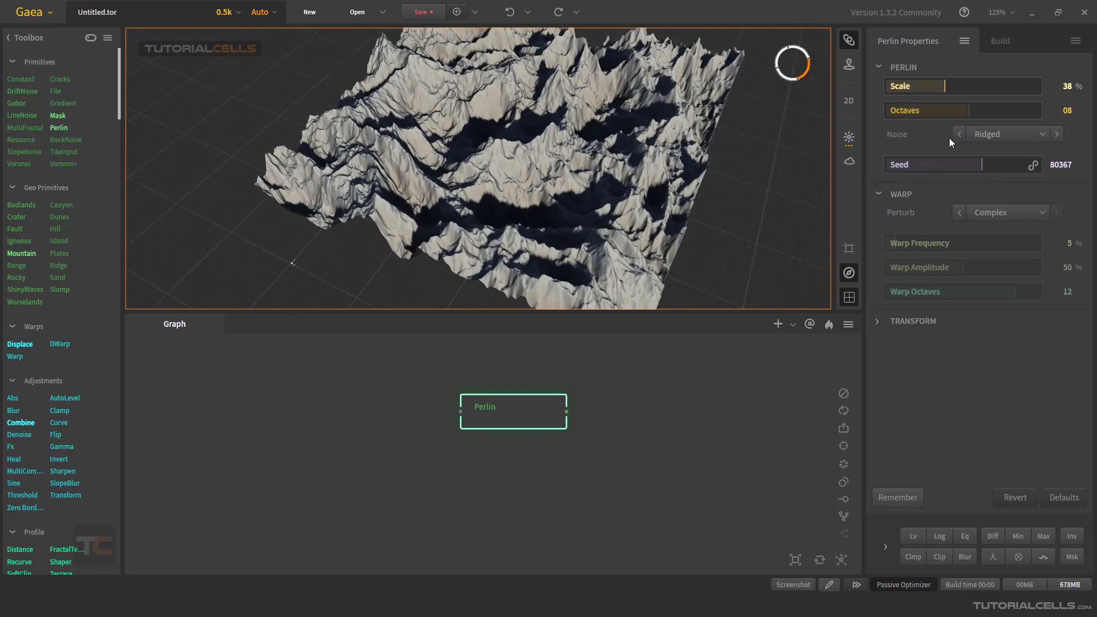
left_click(985, 138)
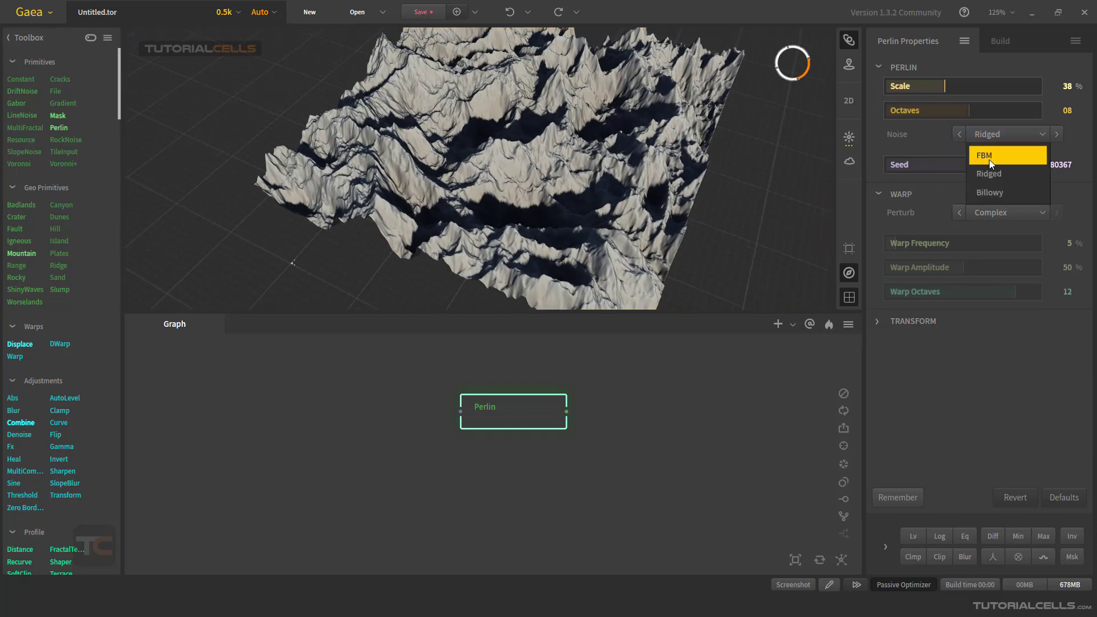
left_click(988, 186)
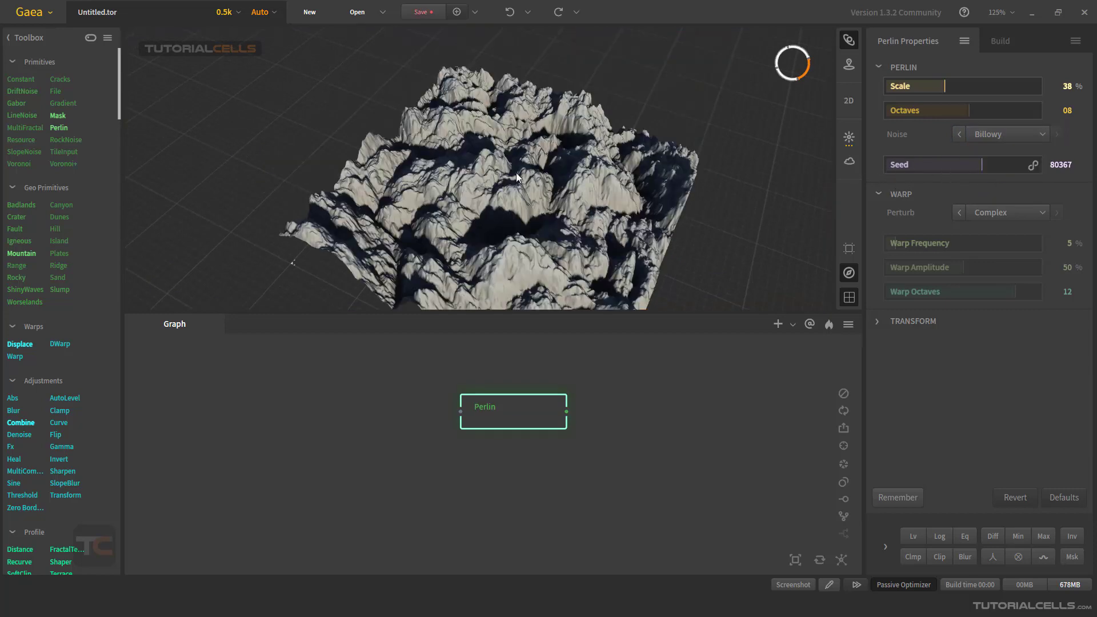
left_click_drag(516, 172, 543, 132)
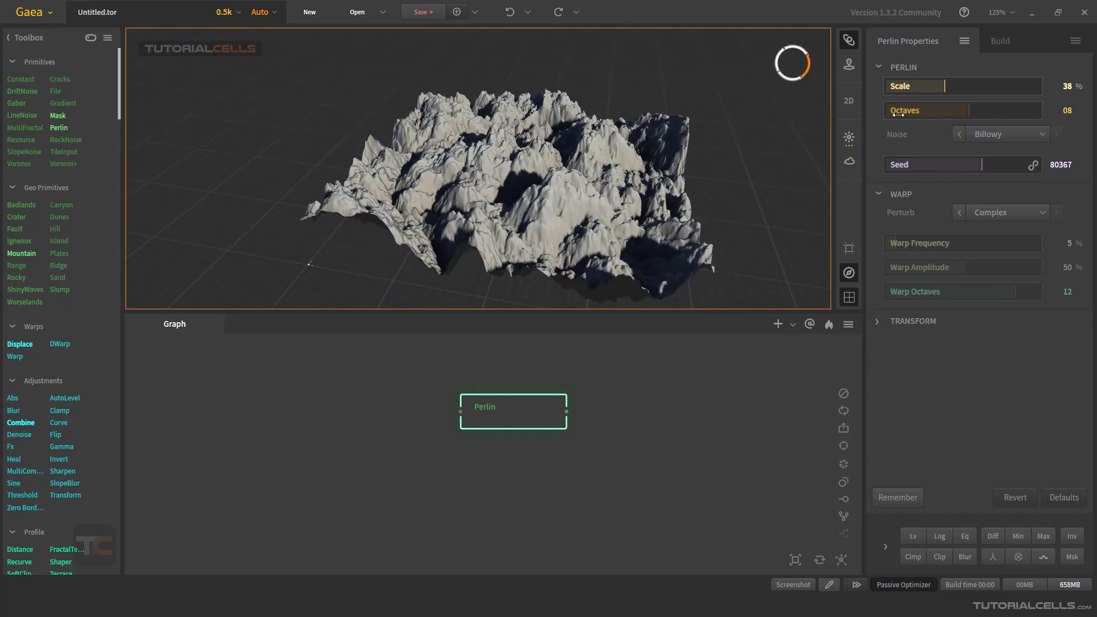
left_click(991, 139)
left_click(989, 153)
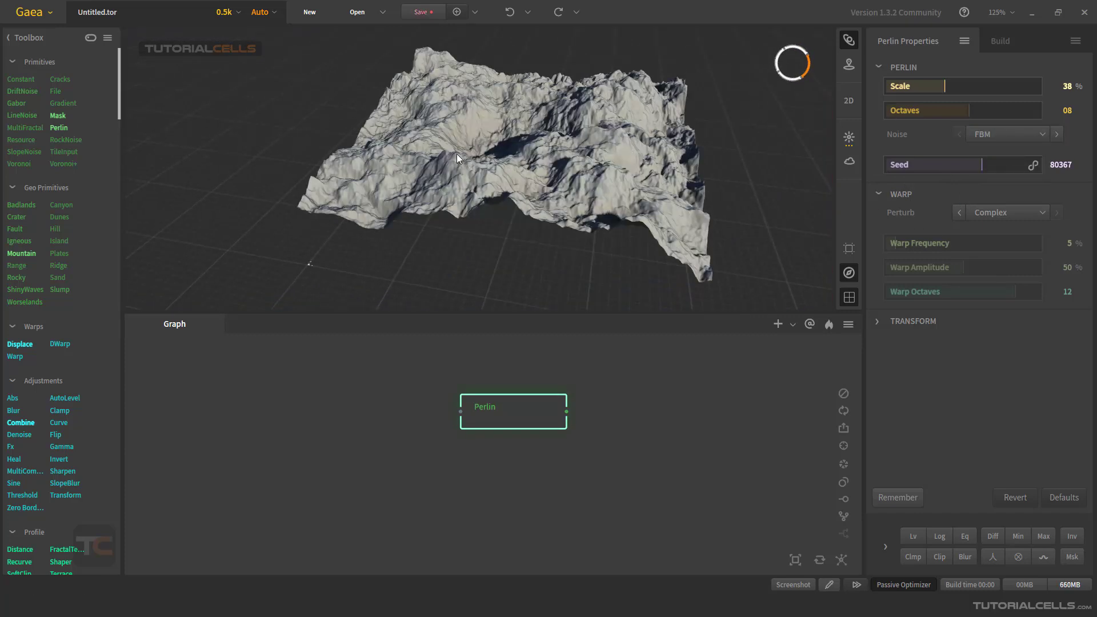
left_click_drag(457, 153, 573, 142)
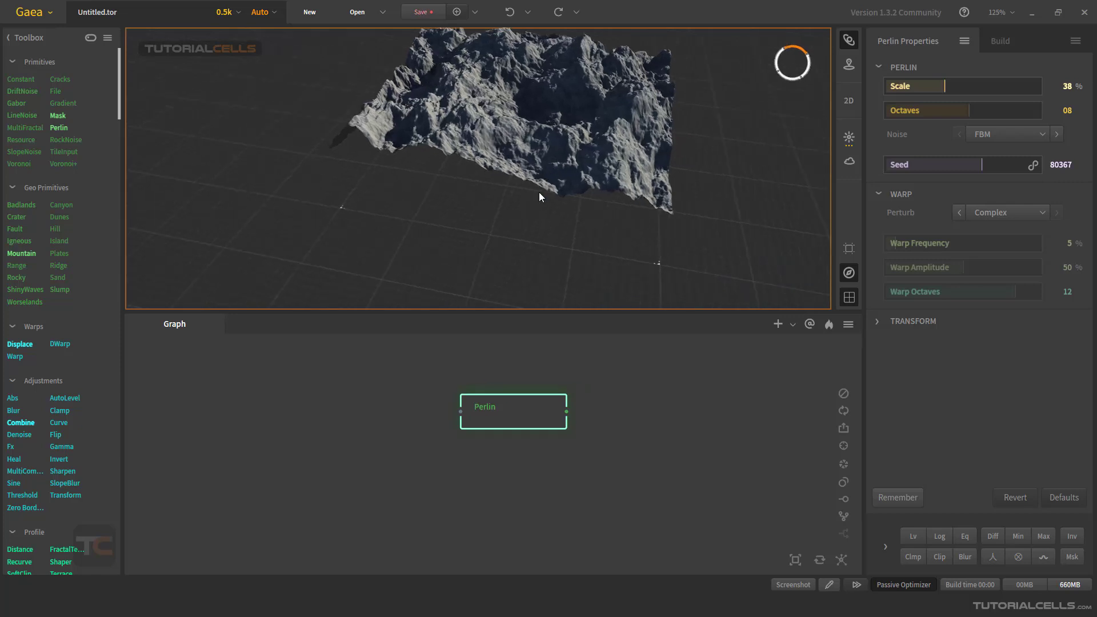
left_click_drag(540, 192, 563, 167)
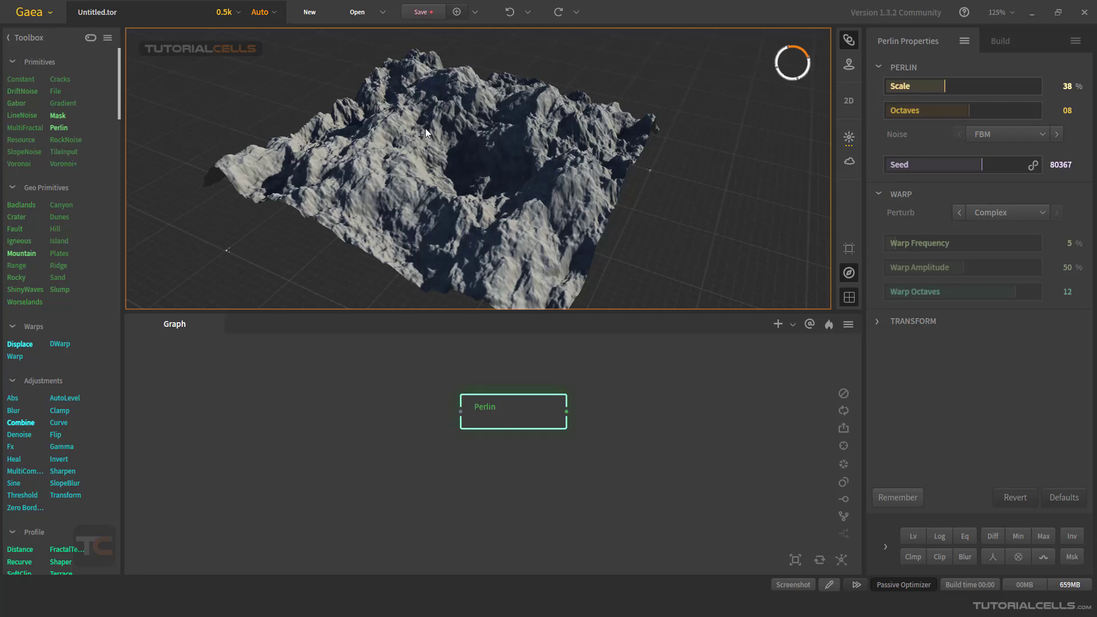
- Try the warp Perturb option None on the terrain and change it to Simple
left_click_drag(449, 160, 514, 200)
left_click(983, 214)
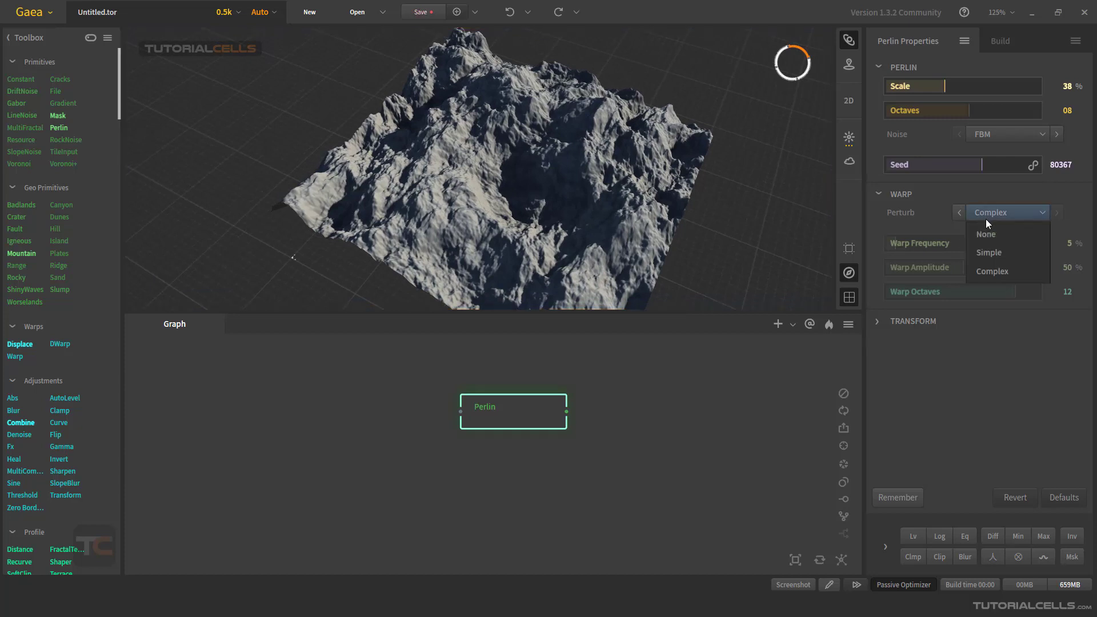
left_click(983, 234)
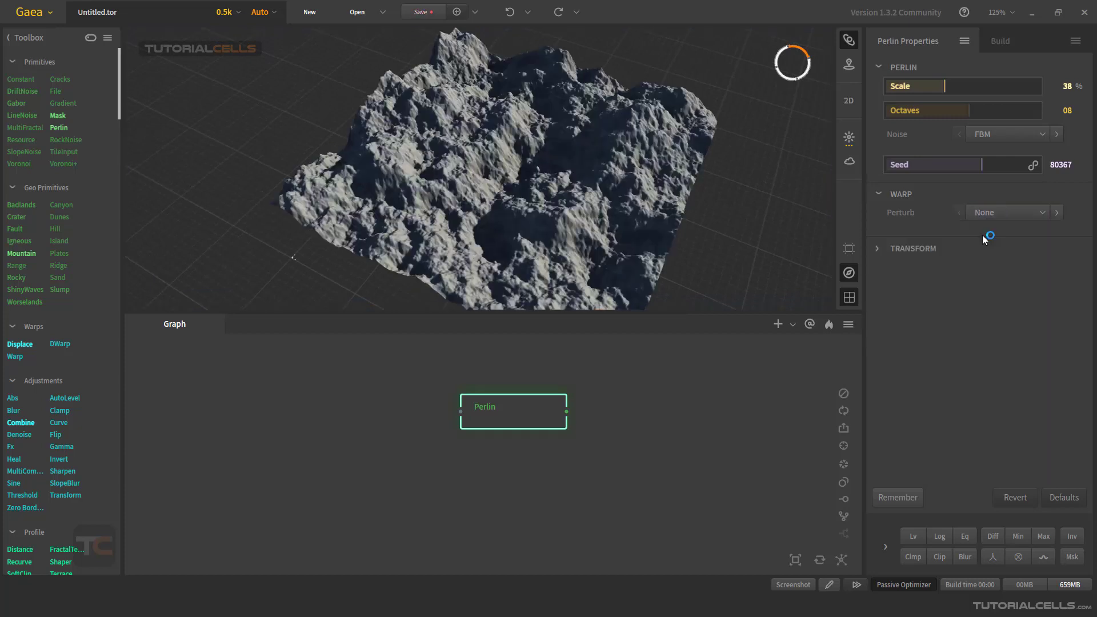
left_click(983, 217)
left_click(985, 247)
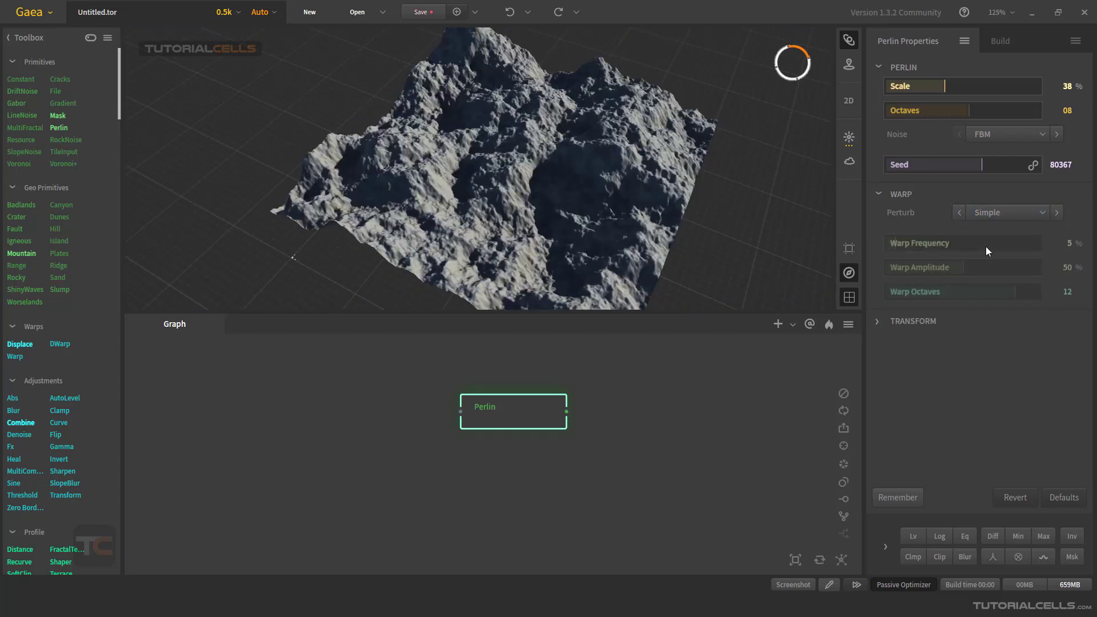
- Raise the Warp Frequency to 41% and inspect the warped terrain
left_click(907, 243)
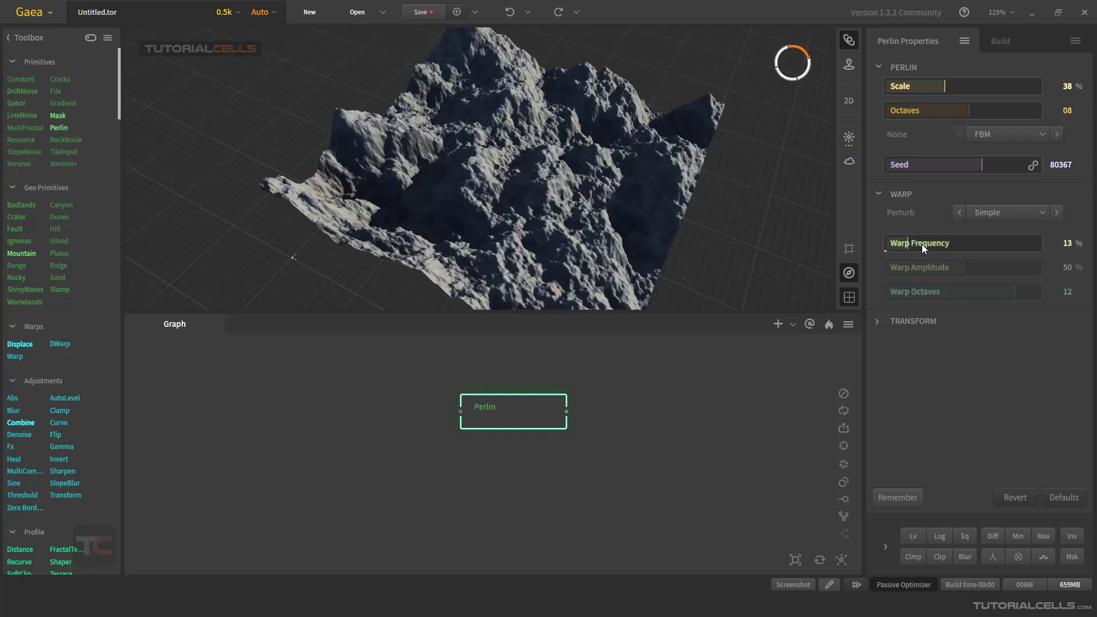
left_click_drag(921, 244, 948, 244)
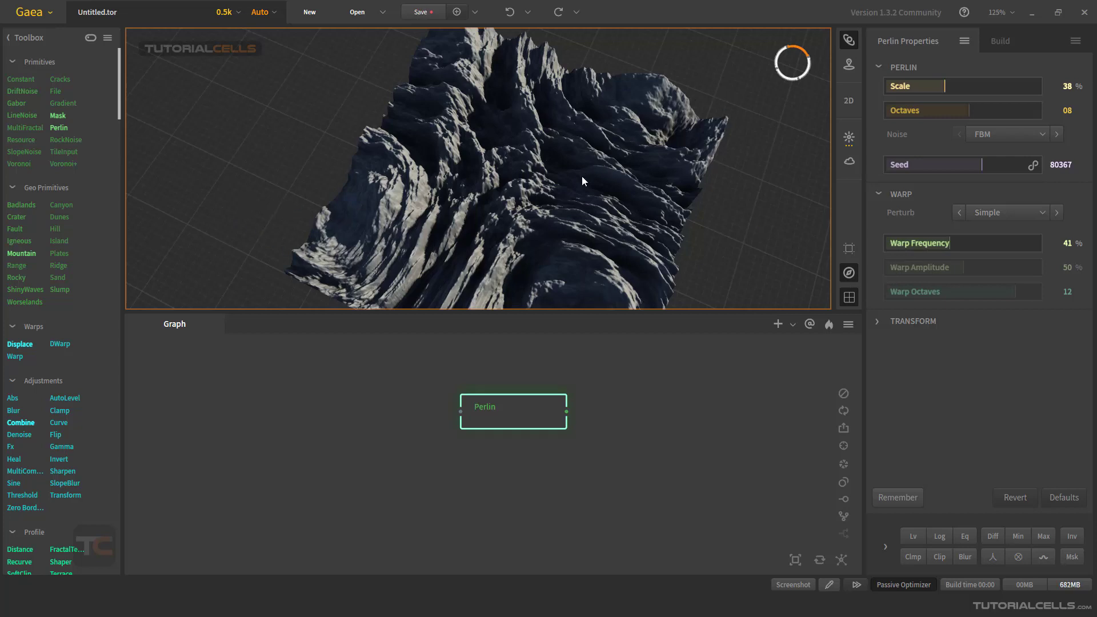
left_click_drag(582, 176, 653, 193)
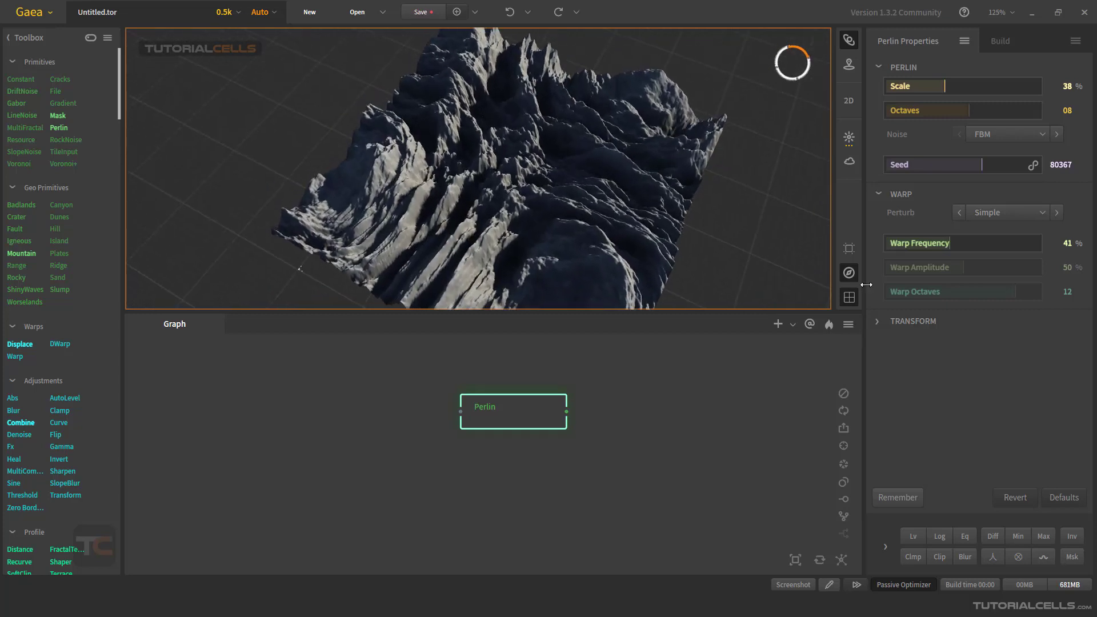
- Set the Warp Amplitude to 37% and the Warp Octaves to 11
left_click(920, 269)
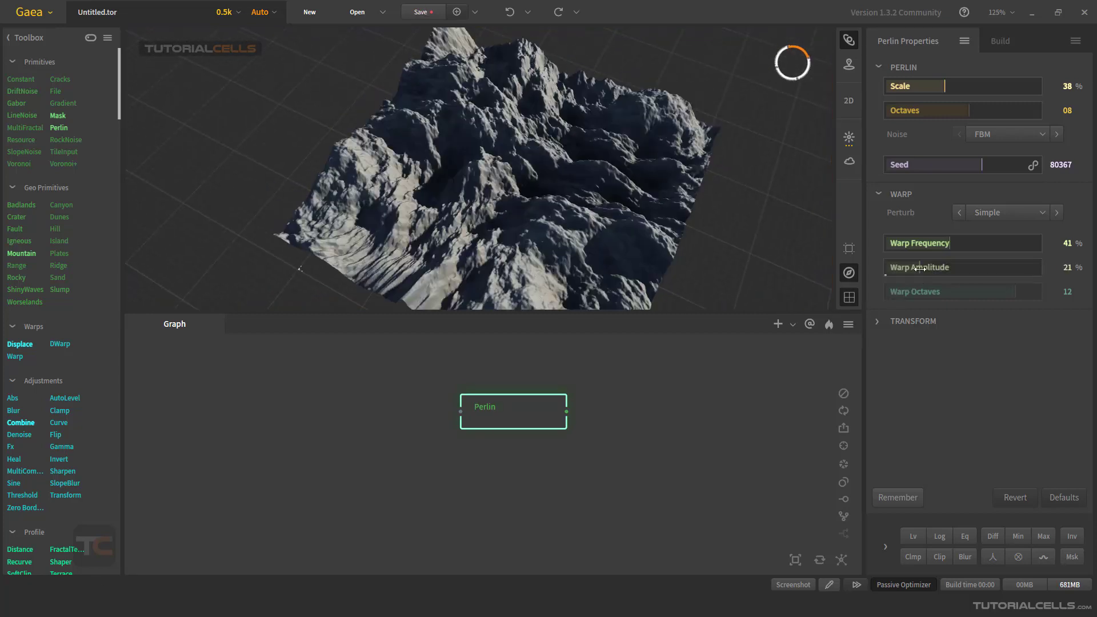
left_click_drag(914, 269, 943, 269)
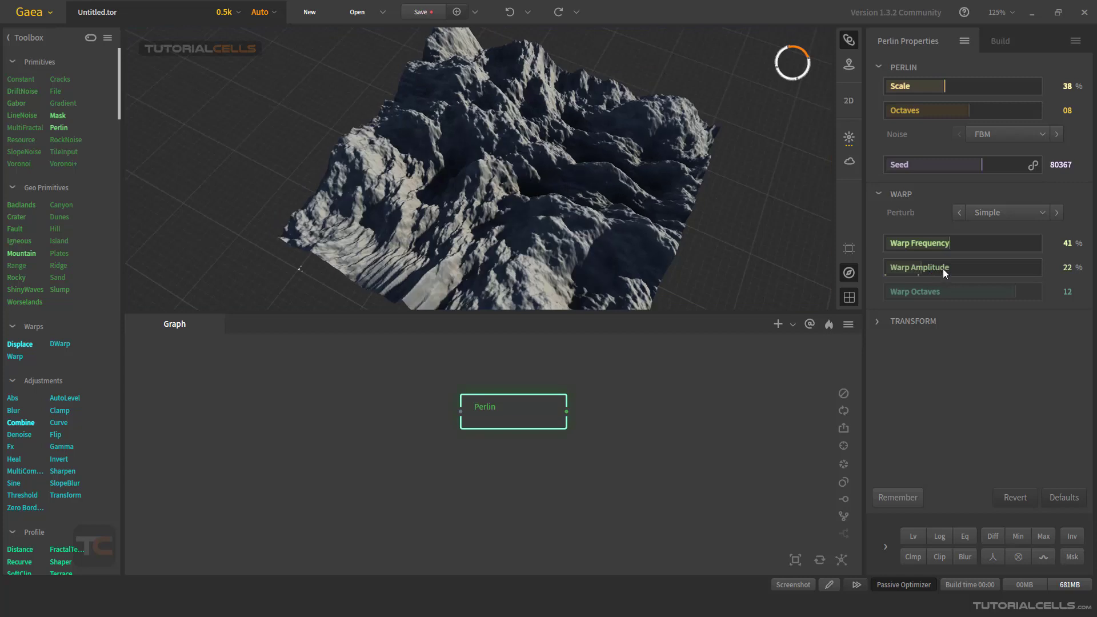
left_click(944, 290)
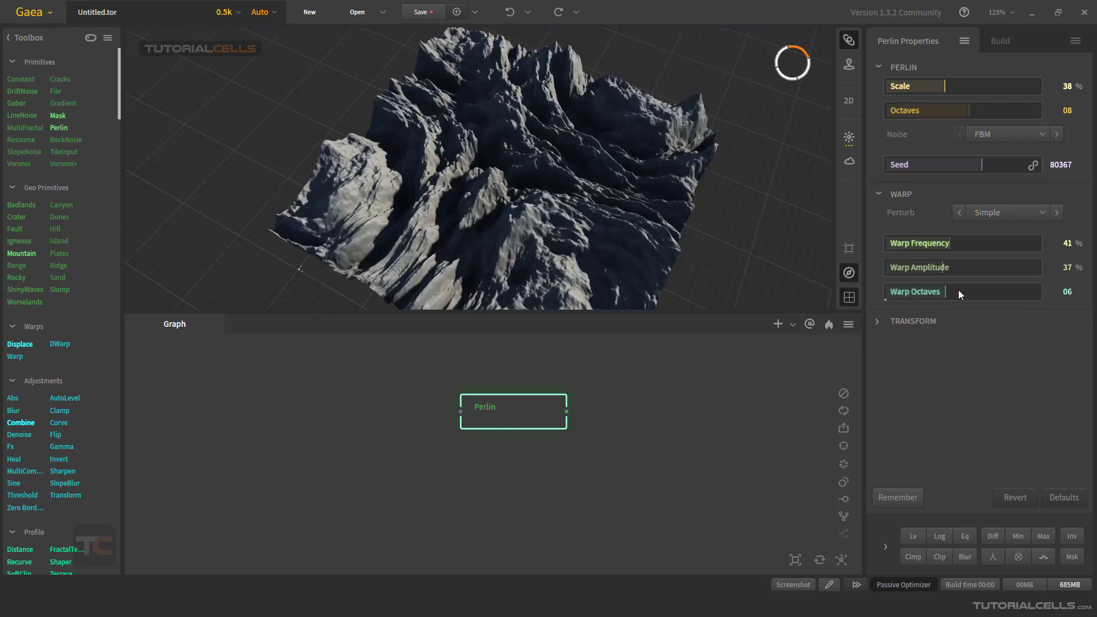
left_click(1003, 292)
- Turn off the warp by setting Perturb to None, trying Complex for comparison before returning to None
left_click(987, 215)
left_click(995, 229)
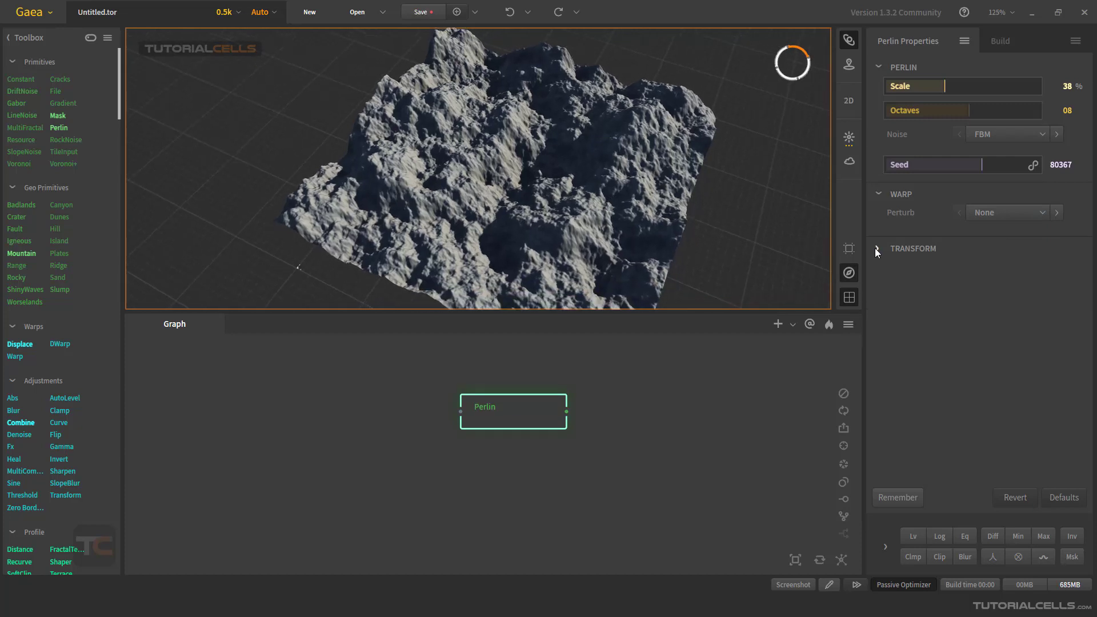
left_click(988, 215)
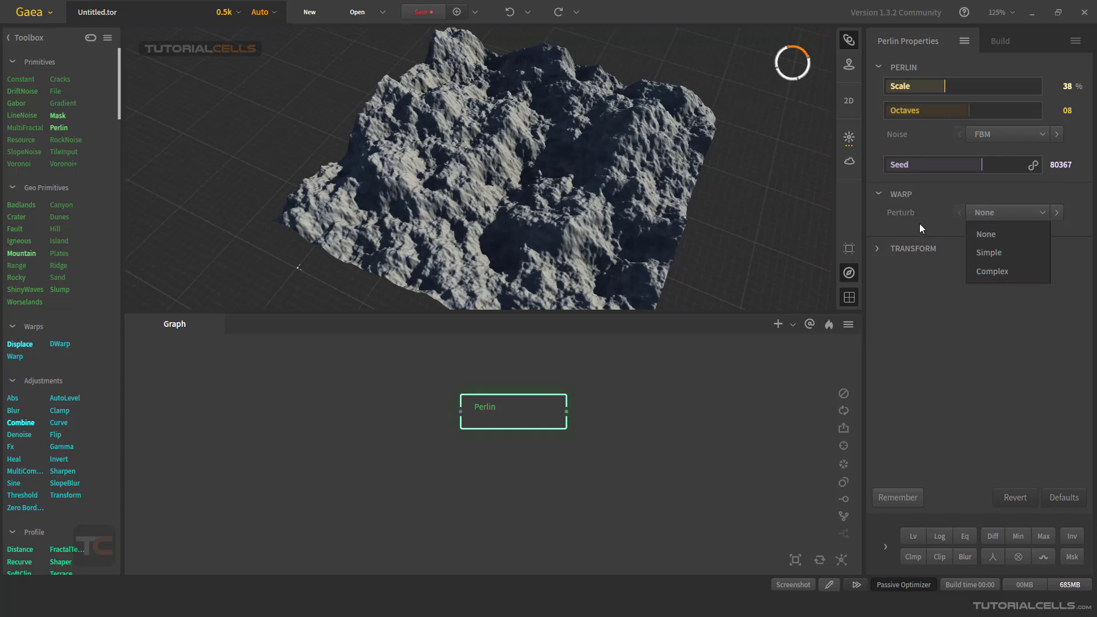
left_click(1007, 274)
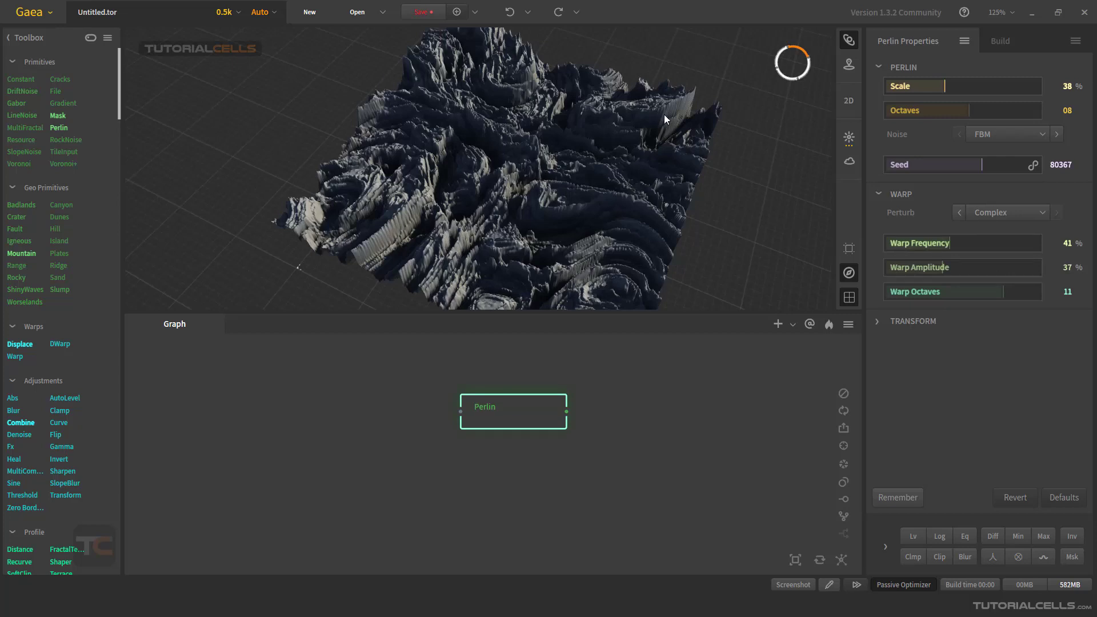
left_click(978, 215)
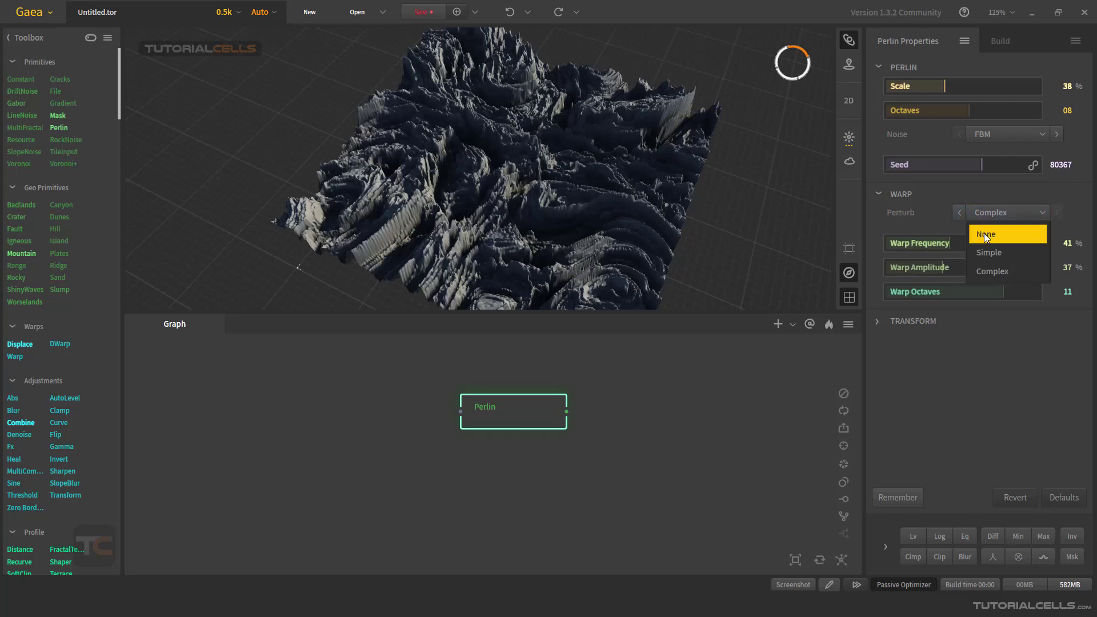
left_click(984, 234)
- Expand the Perlin node's Transform settings and increase Scale X in small increments to 1.15
left_click(878, 249)
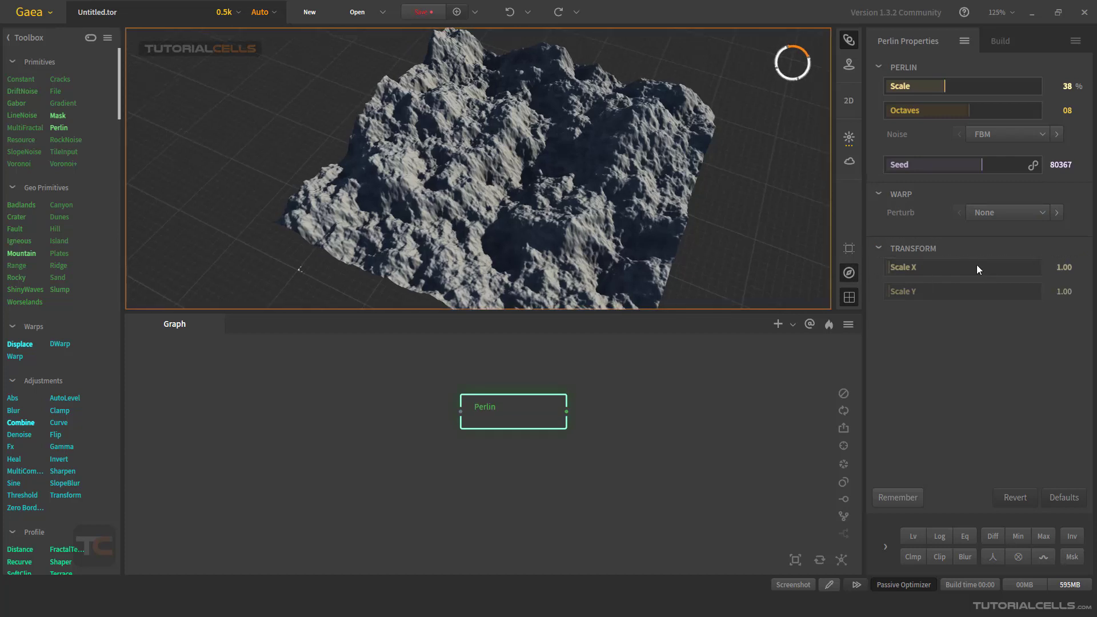
mouse_move(976, 266)
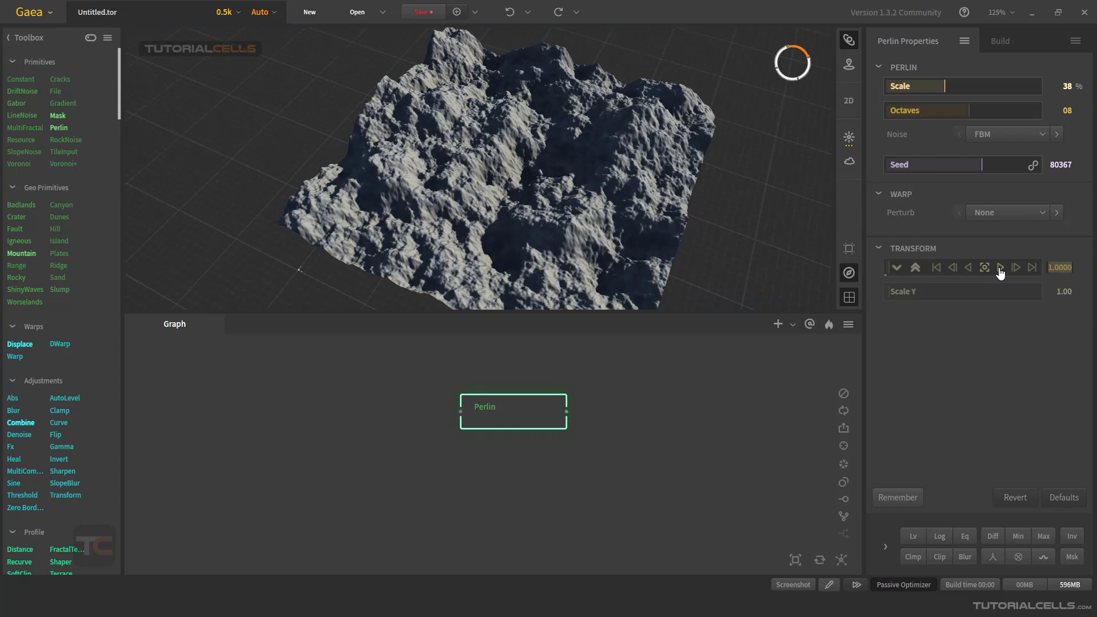
left_click(1000, 267)
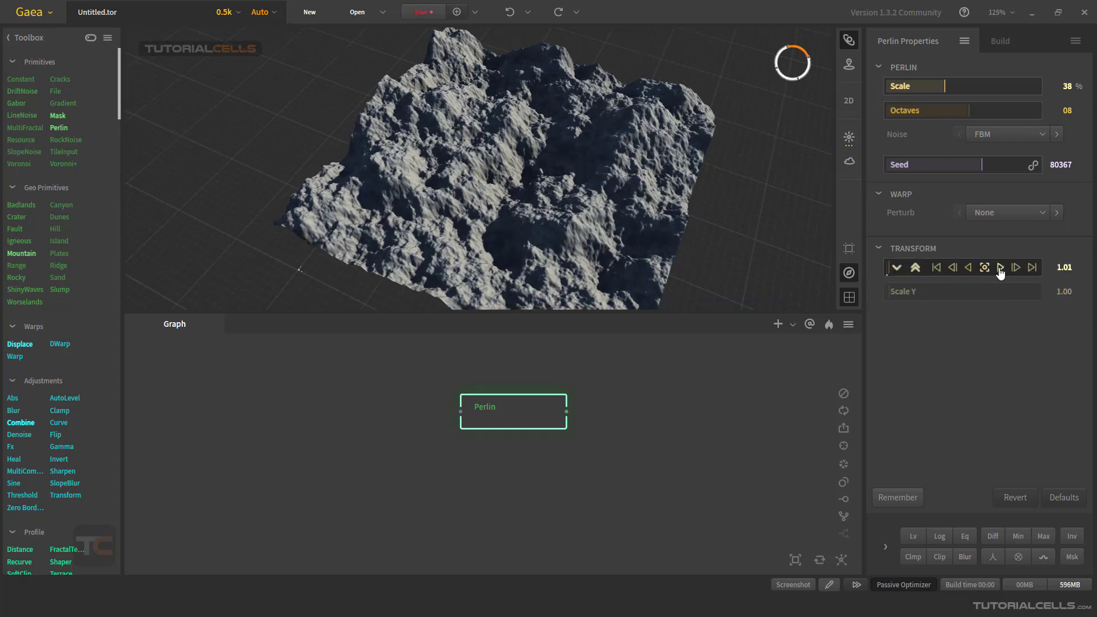
left_click(1000, 268)
left_click(1000, 268)
left_click(1000, 268)
left_click(1000, 268)
left_click(1000, 268)
left_click(1000, 268)
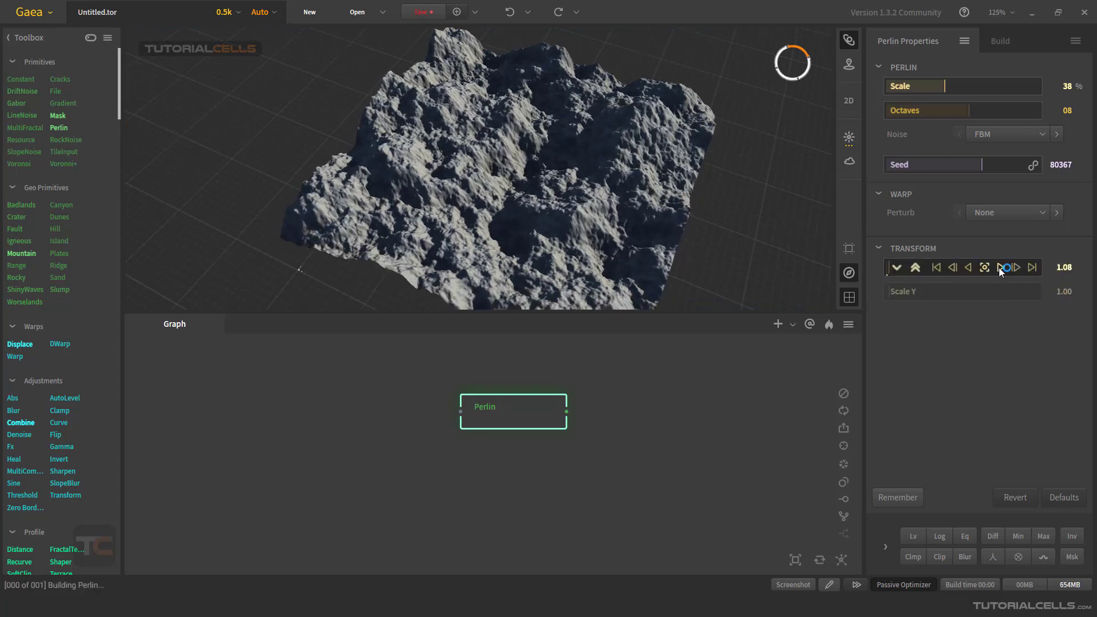
left_click(1000, 267)
left_click(999, 268)
left_click(1000, 268)
left_click(1000, 268)
left_click(1000, 268)
left_click(1000, 268)
left_click(1000, 268)
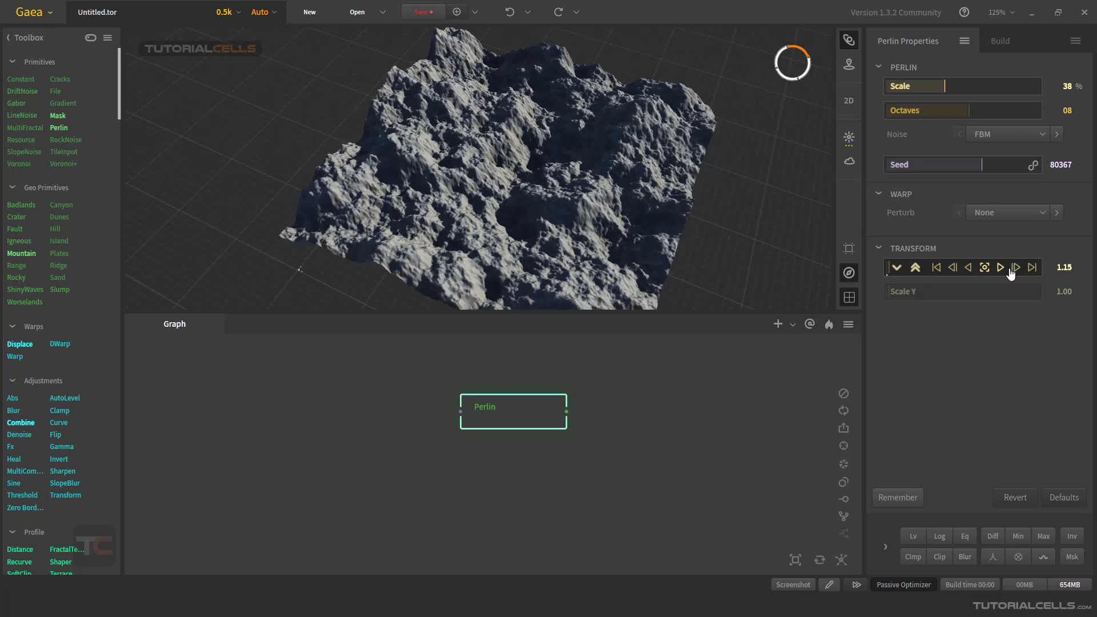
- Increase the Perlin node's transform Scale X gradually to 2.75 and inspect the stretched terrain
left_click(1014, 269)
left_click(1015, 269)
left_click(1015, 268)
left_click(1015, 269)
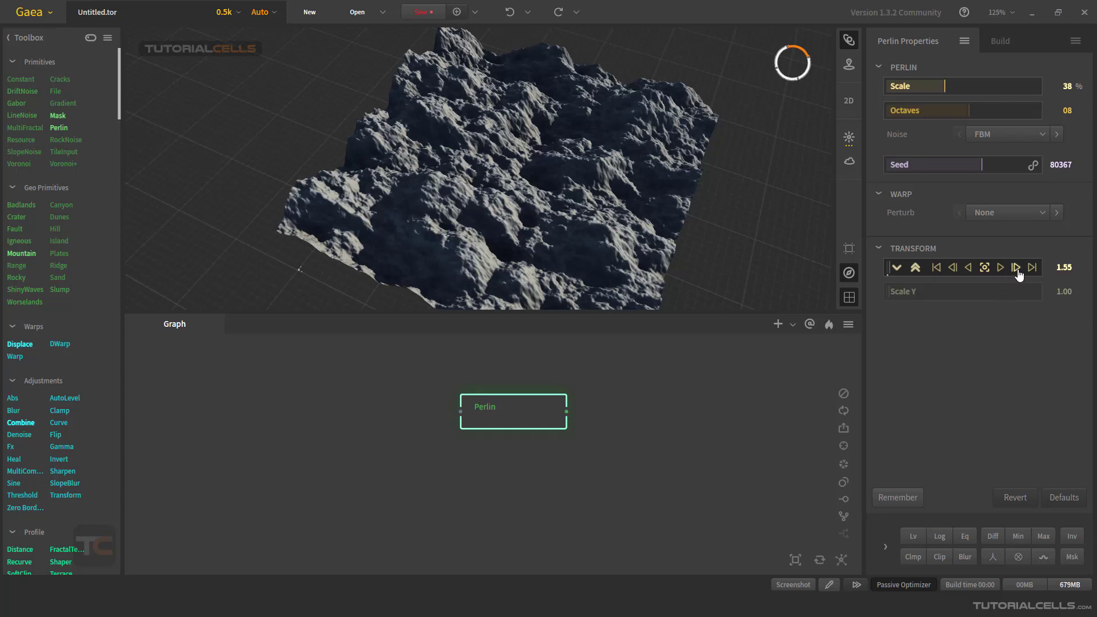
left_click(1016, 268)
left_click(1017, 268)
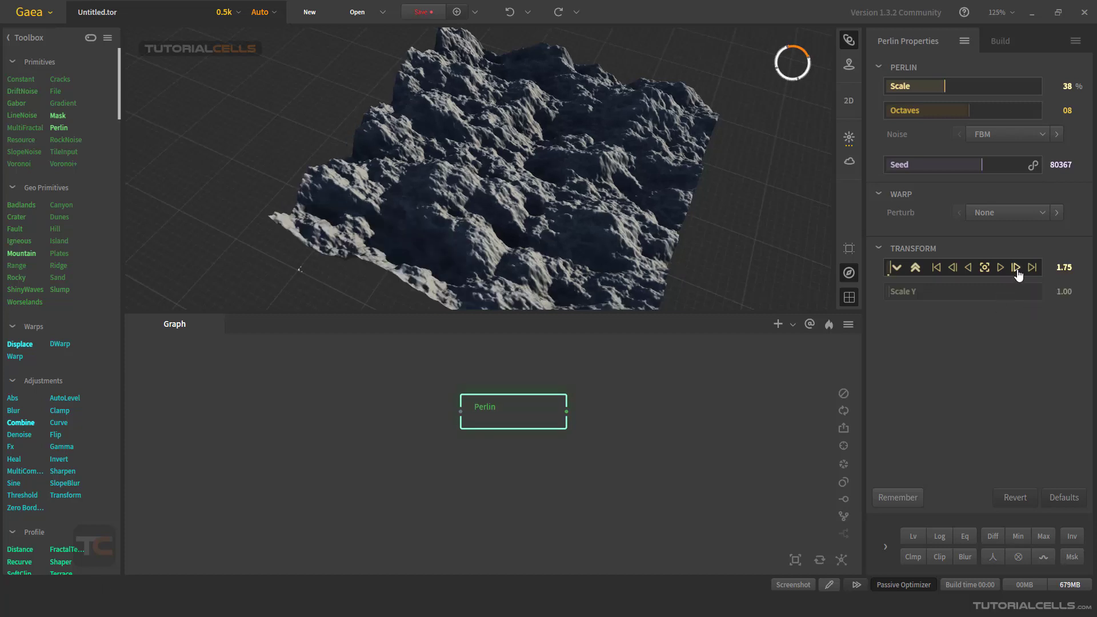
left_click(1017, 268)
left_click(1016, 268)
left_click(1017, 268)
left_click(1016, 268)
left_click(1016, 268)
left_click(1016, 267)
left_click(1016, 267)
left_click(1016, 268)
left_click(1016, 268)
left_click(1016, 268)
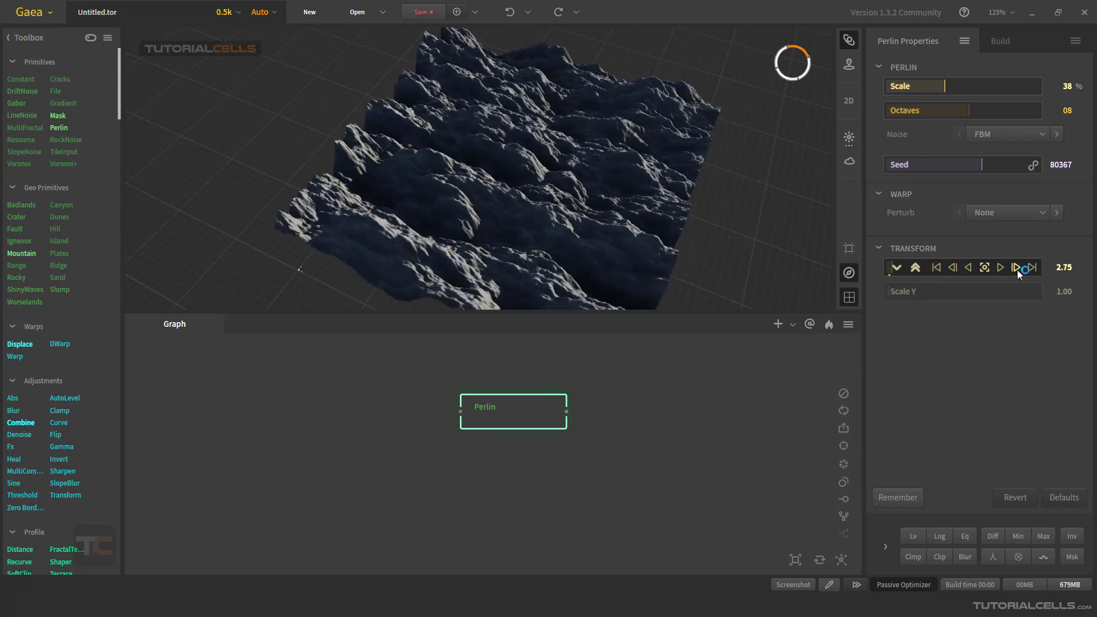
left_click_drag(576, 213, 571, 189)
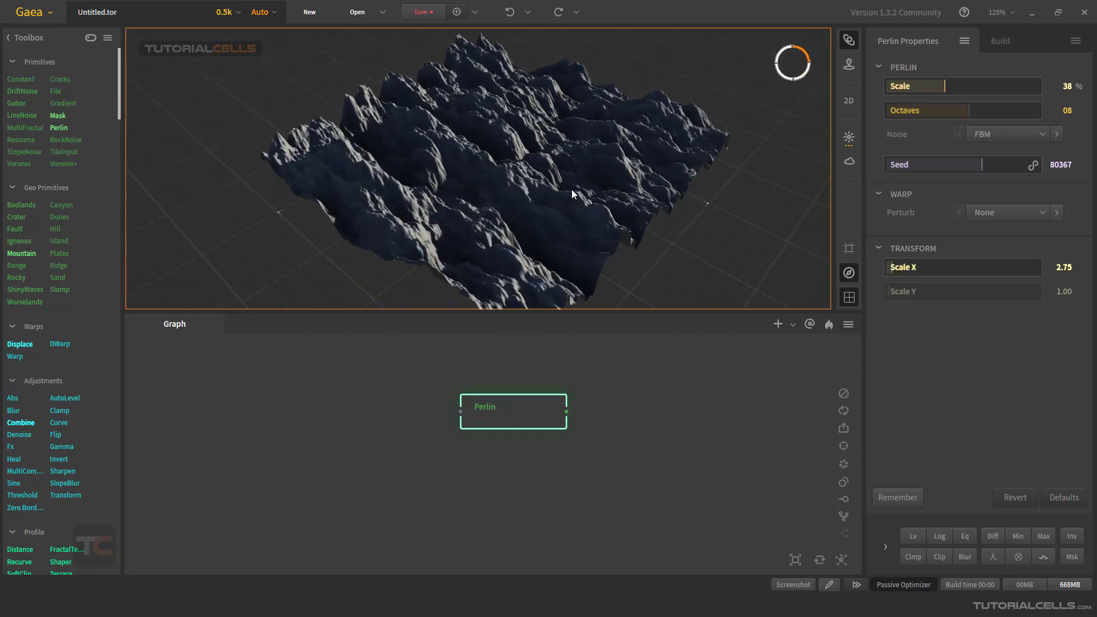
- Raise the transform Scale Y through 1.40 and 4.40 to 19.18 and inspect the resulting terrain
mouse_move(951, 292)
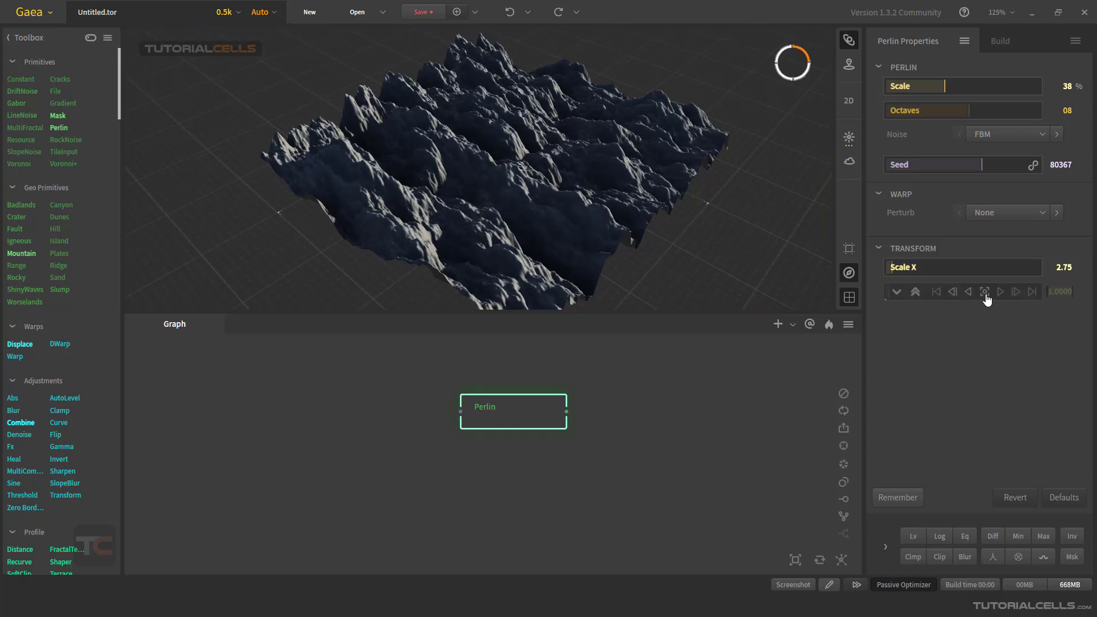
left_click(1016, 292)
left_click(1015, 292)
left_click(1015, 292)
left_click(1015, 292)
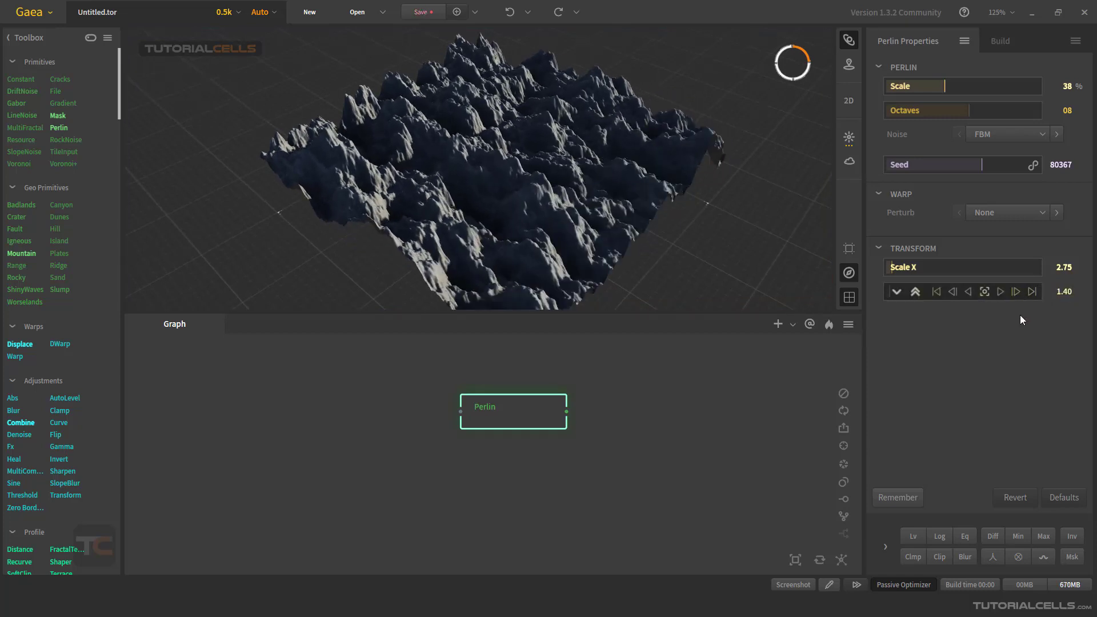
left_click_drag(890, 290, 893, 291)
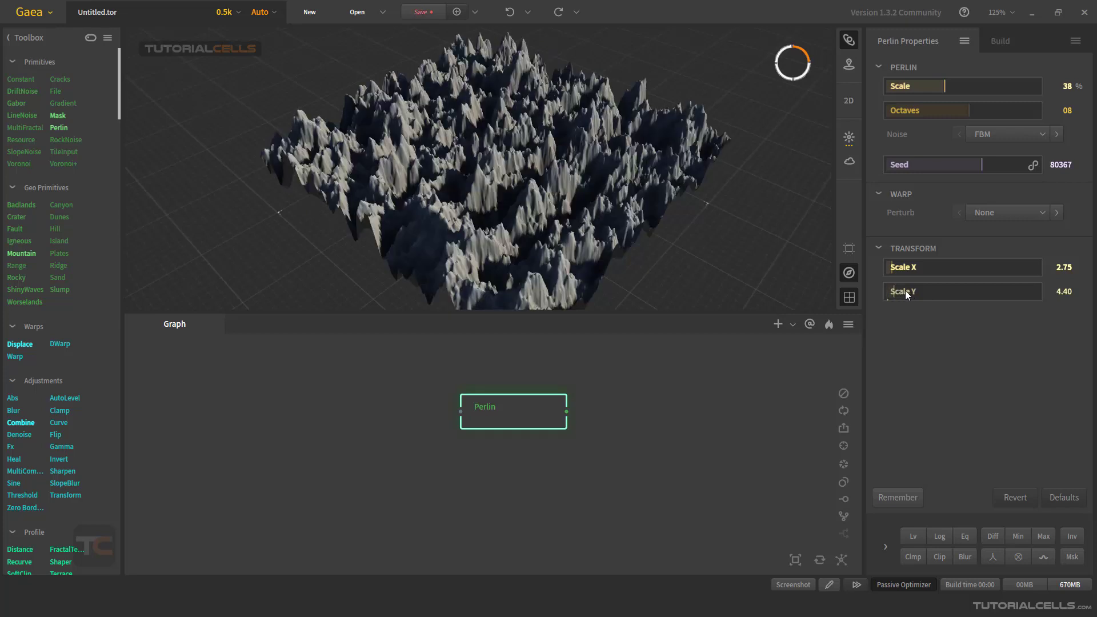
left_click(916, 290)
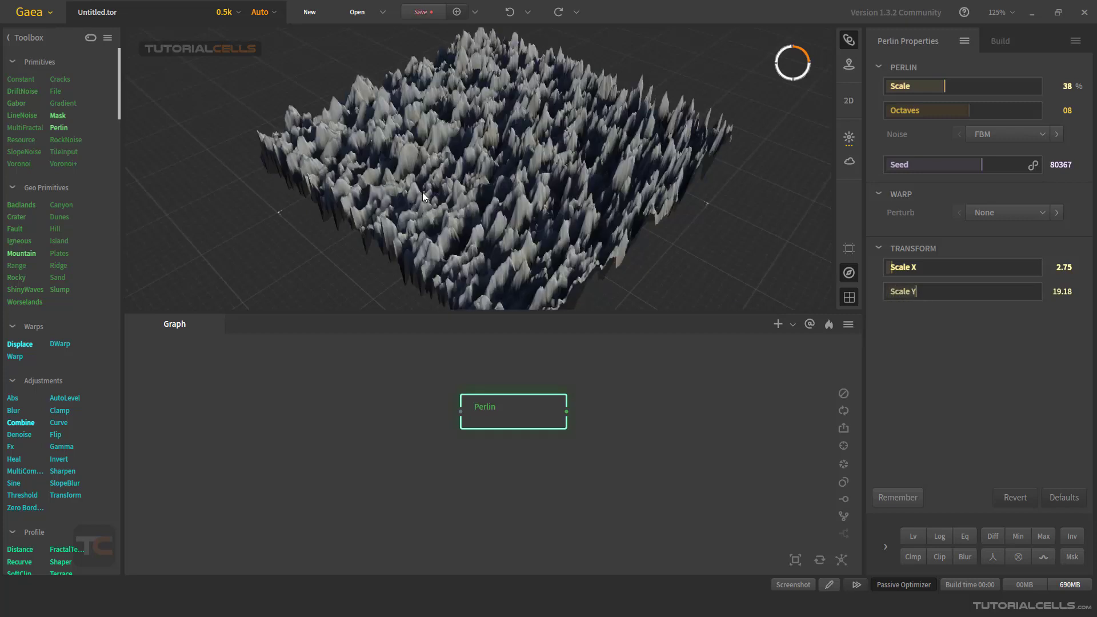
left_click_drag(426, 195, 486, 198)
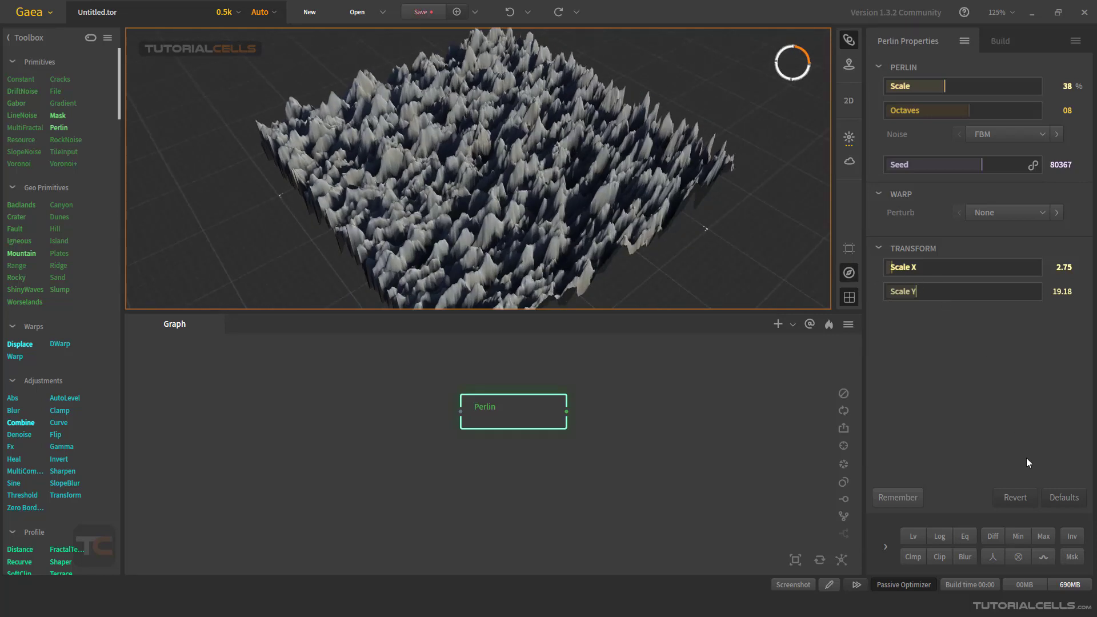
- Reset the Perlin node's settings to default and show the terrain in 3D and 2D as a grayscale height map
left_click(1057, 497)
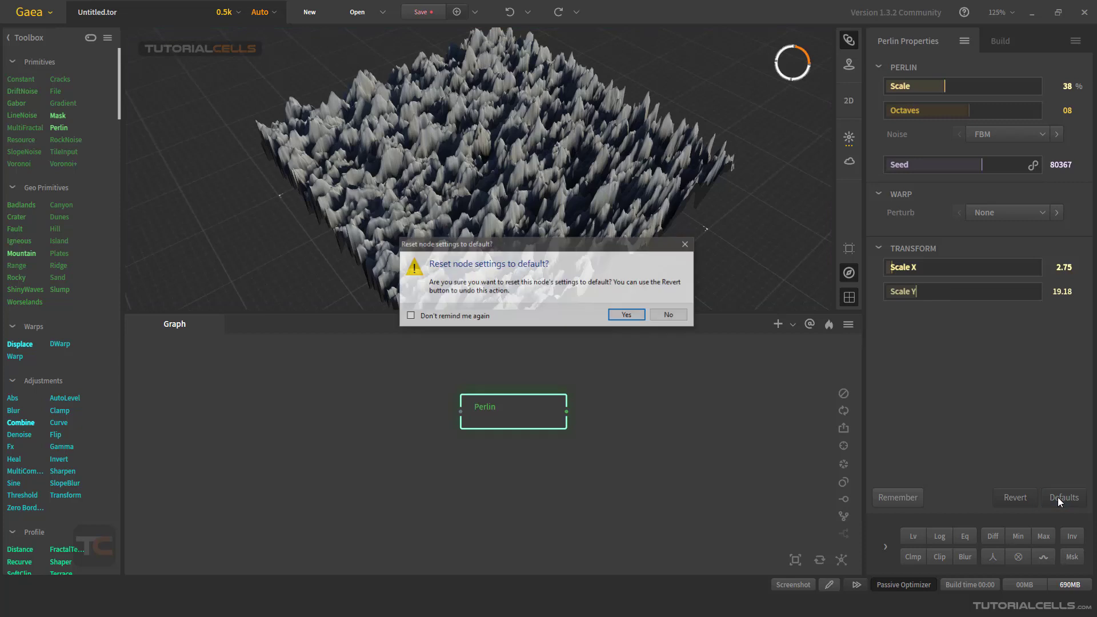
left_click(620, 317)
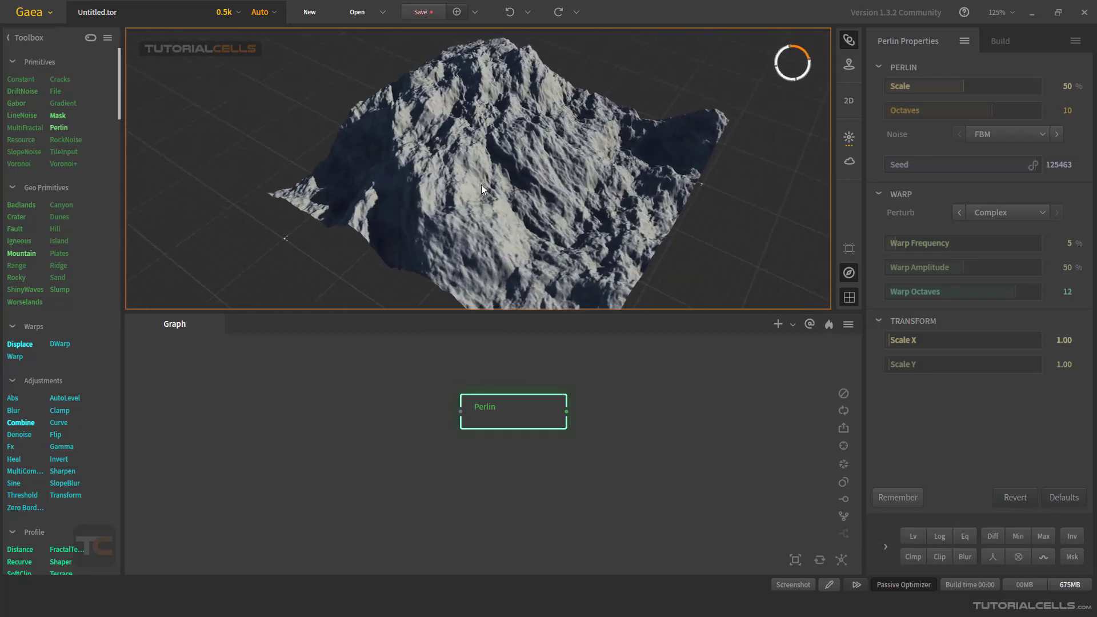
left_click(847, 99)
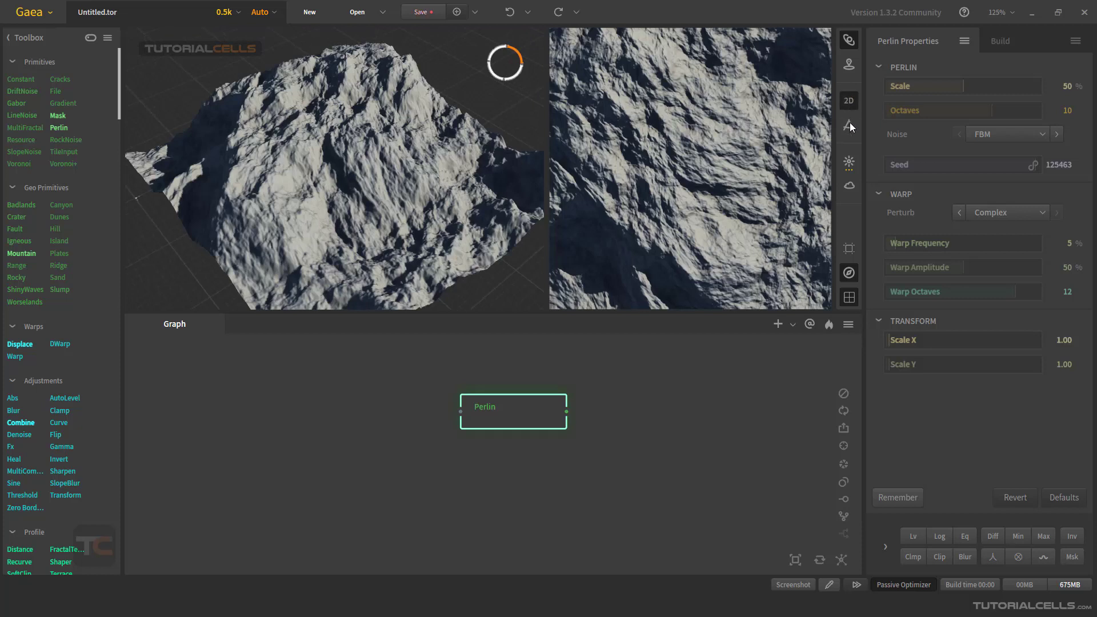
left_click(849, 126)
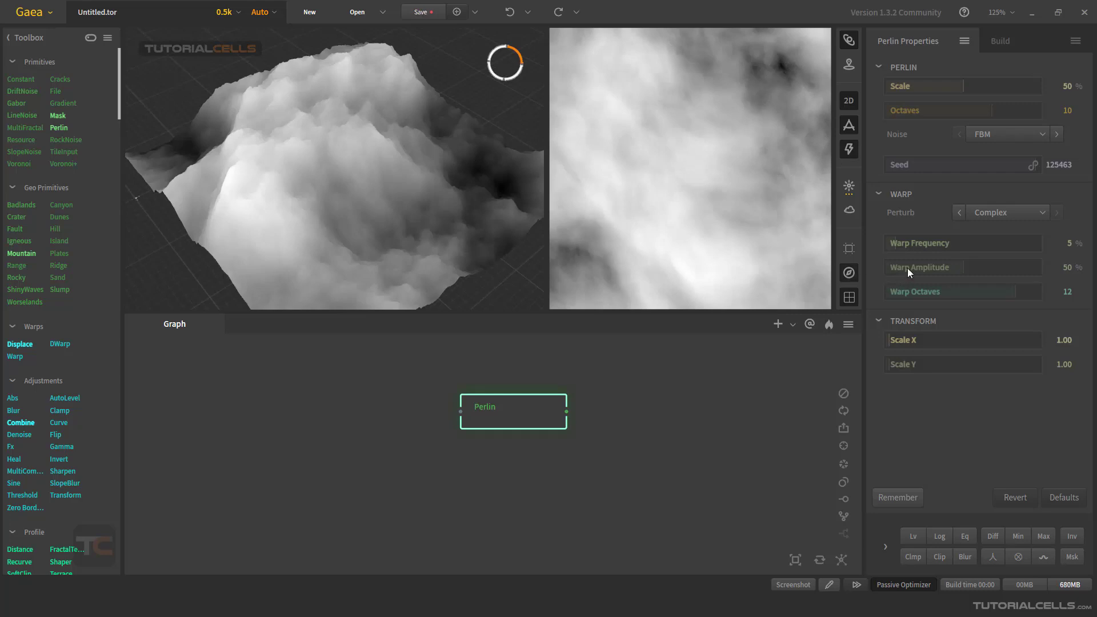
- Set the Warp Amplitude to 17% and return to the shaded, 3D-only terrain view
left_click_drag(908, 269, 913, 266)
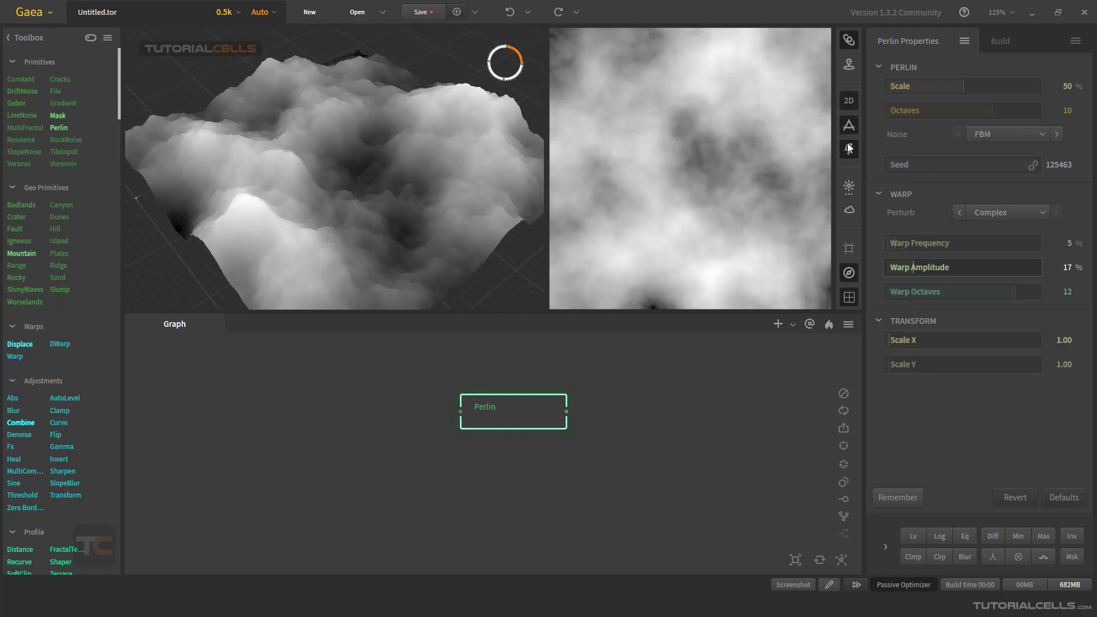
left_click(848, 125)
left_click(849, 101)
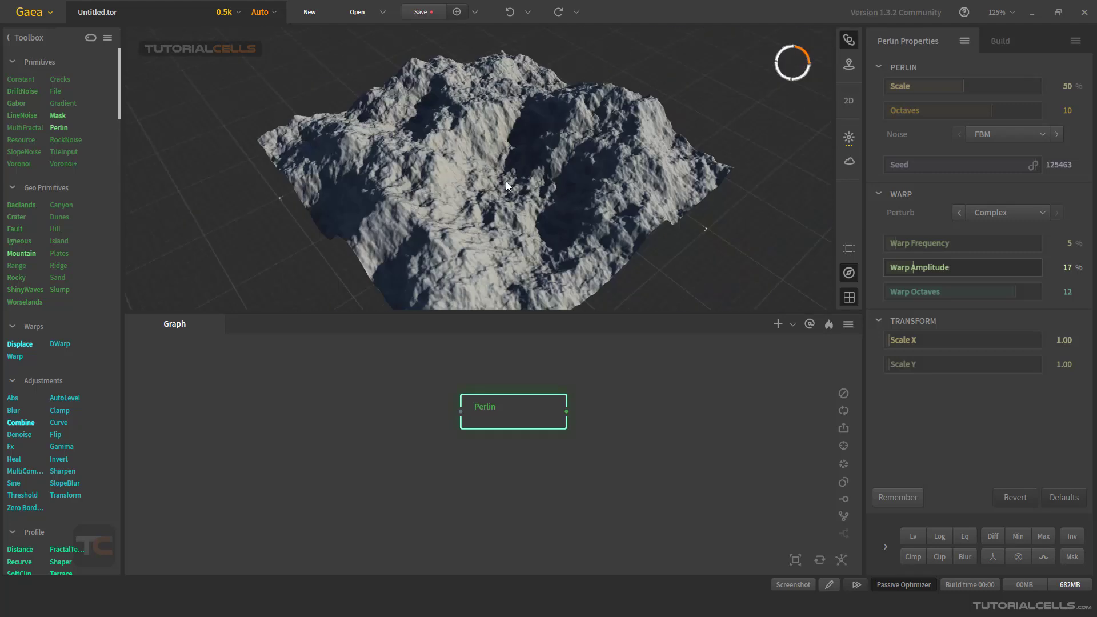
left_click_drag(506, 180, 482, 177)
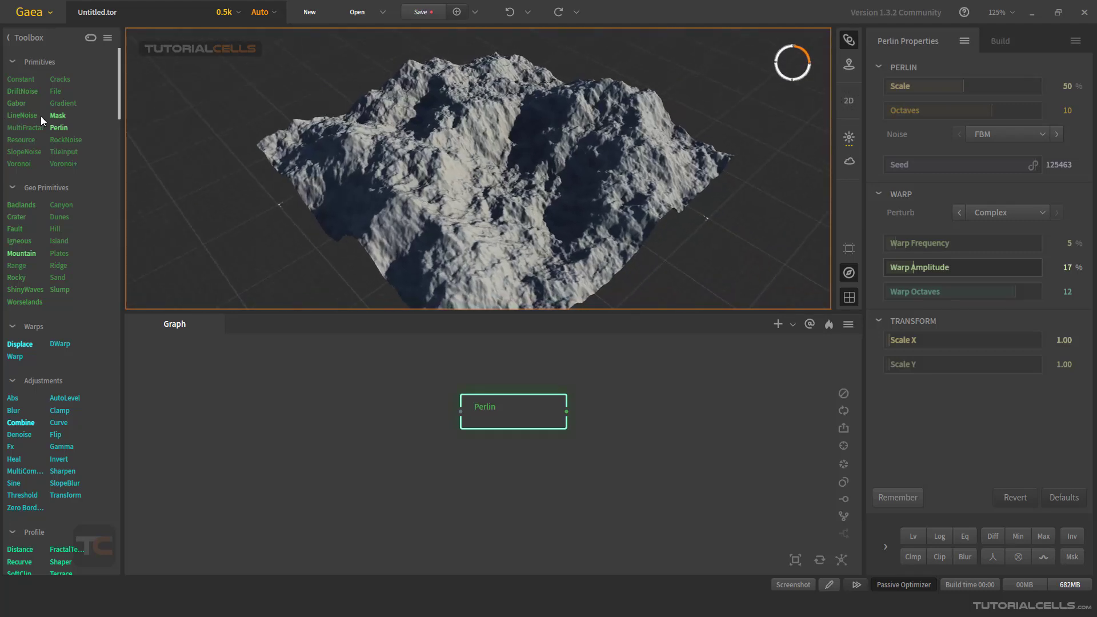
- Change the sunlight direction on the terrain, then delete the Perlin node from the graph
mouse_move(57, 130)
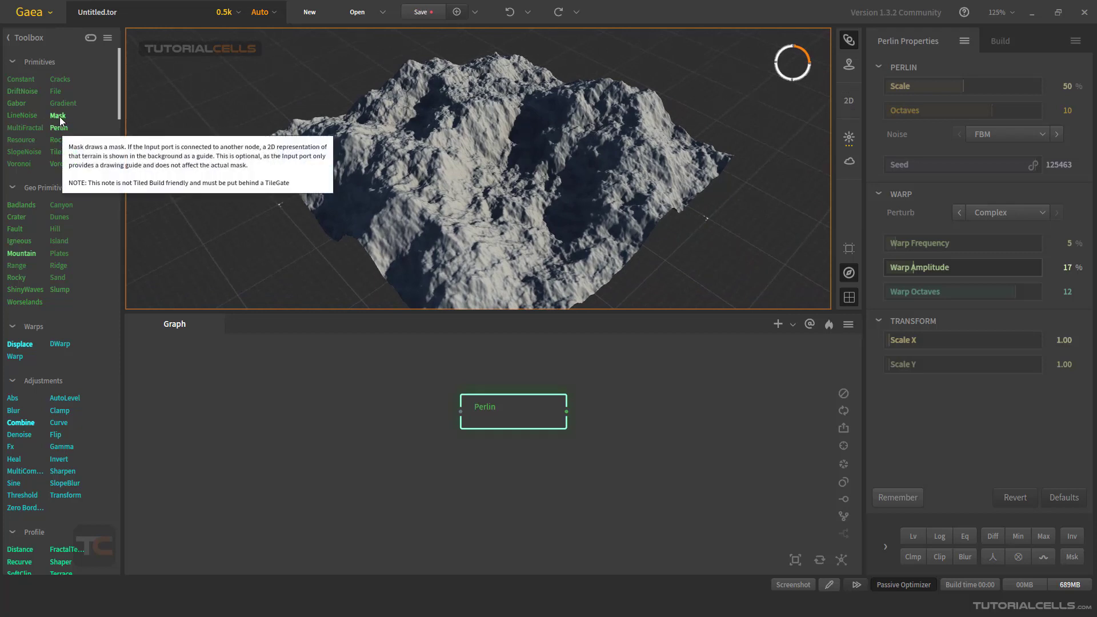
mouse_move(23, 139)
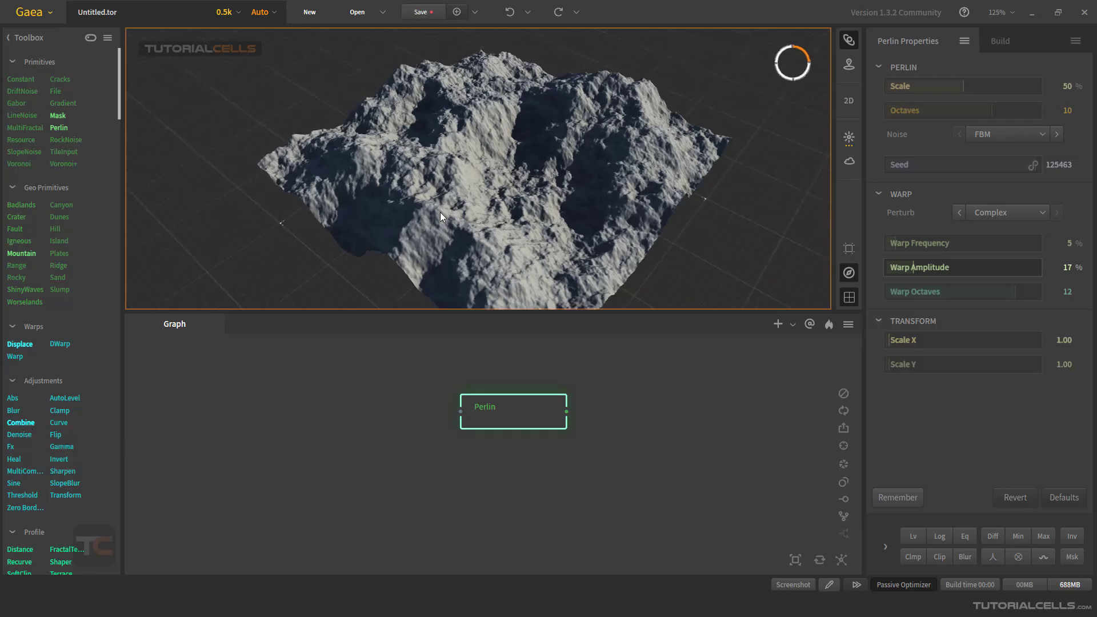
left_click_drag(440, 212, 414, 199)
mouse_move(414, 199)
middle_mouse_down()
mouse_move(455, 191)
mouse_move(417, 197)
middle_mouse_up()
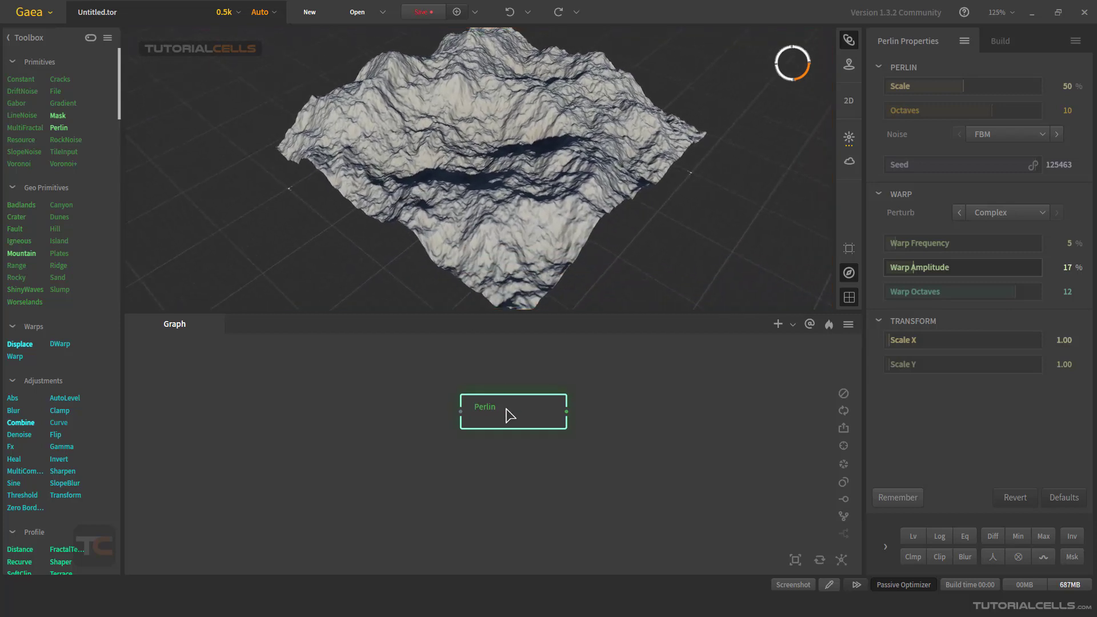
key("Delete")
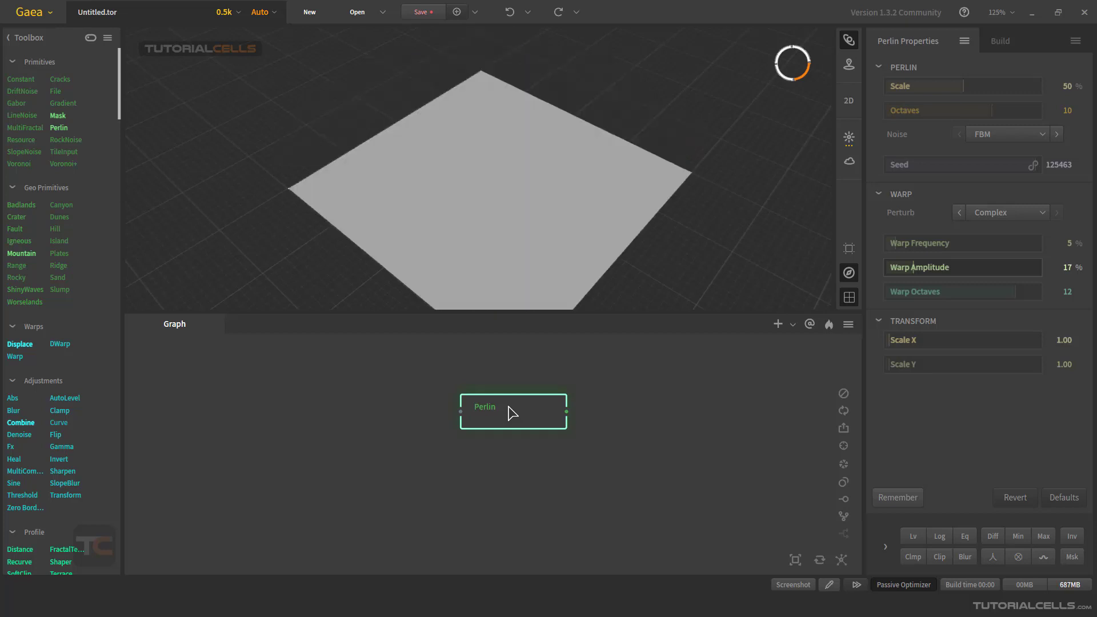